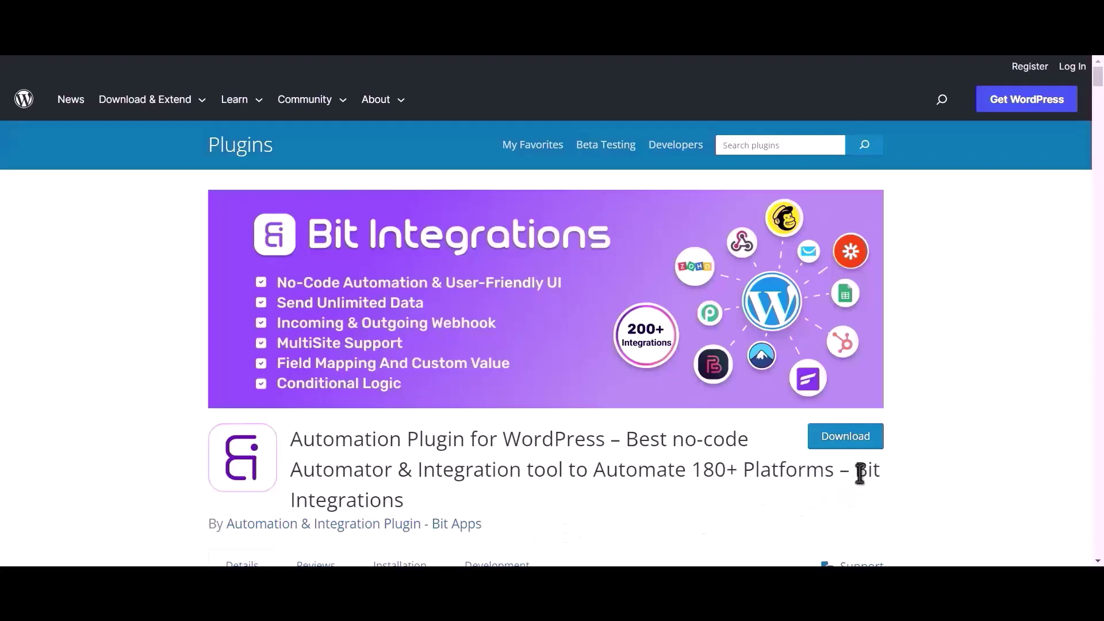
Select the words 'Bit Integrations' at the end of the WordPress.org plugin title
left_click_drag(857, 471, 865, 494)
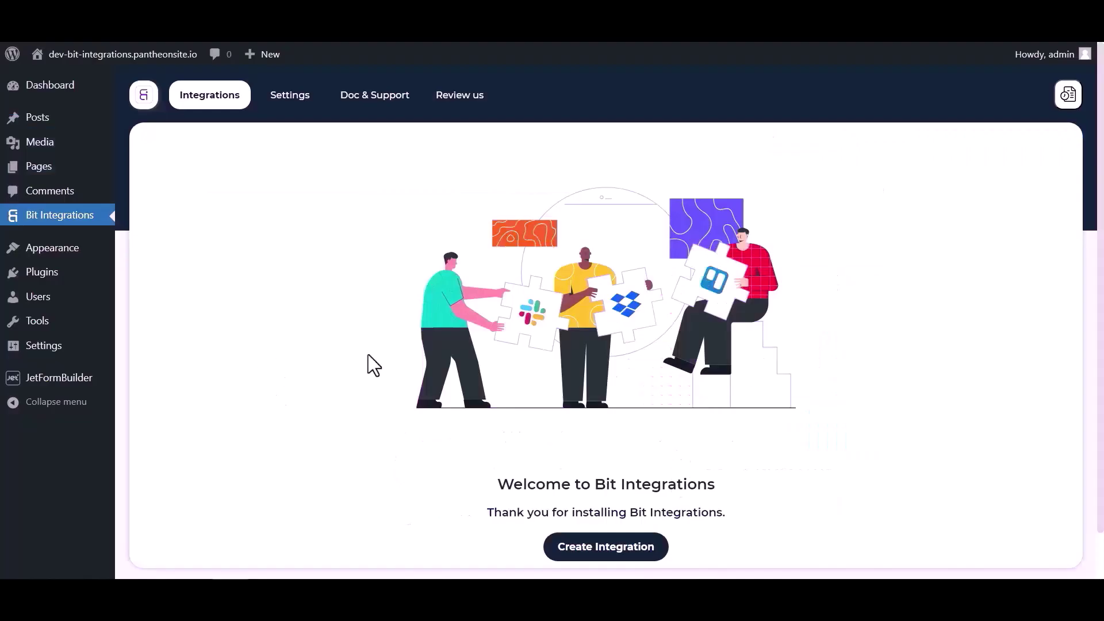
Create an integration triggered by JetForm Builder, copy its webhook URL and start fetching data
scroll(402, 363, "down", 1)
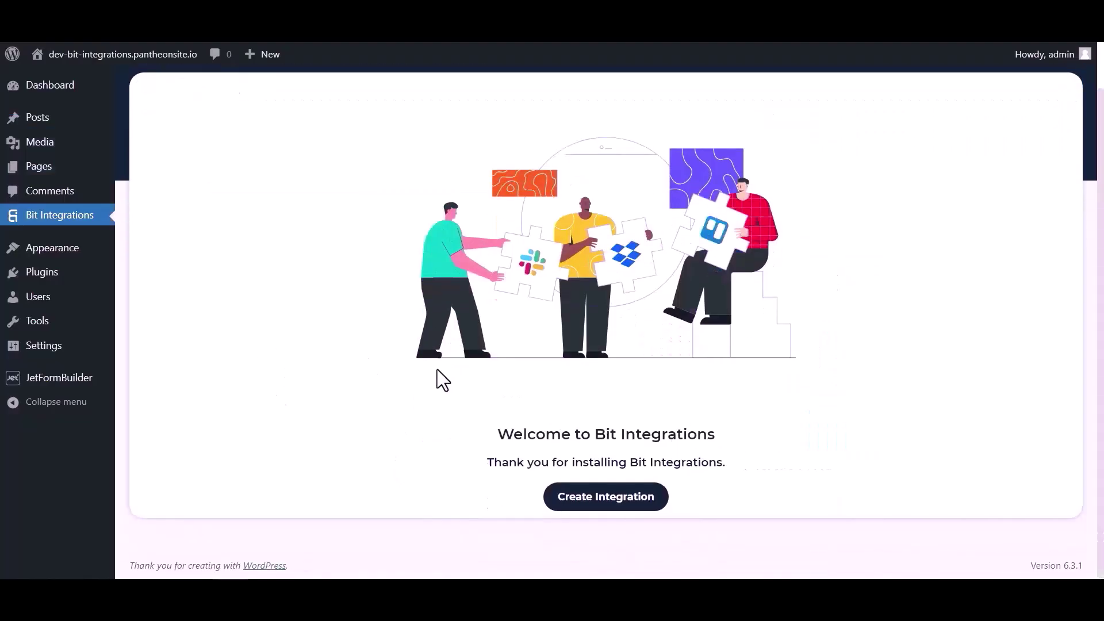
left_click(578, 504)
type("jet")
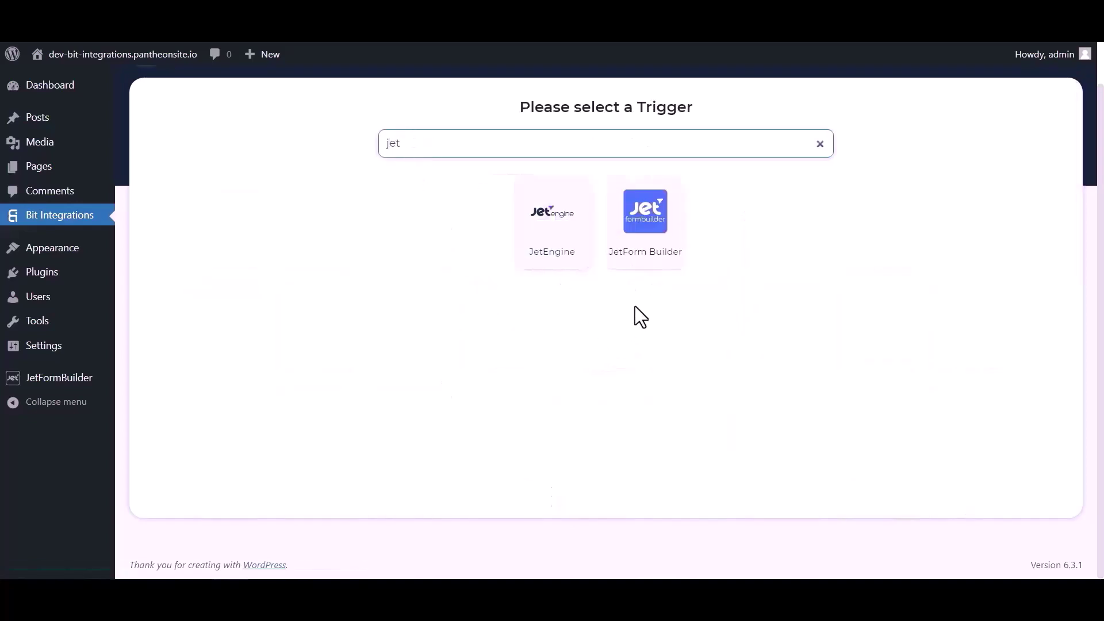
left_click(646, 245)
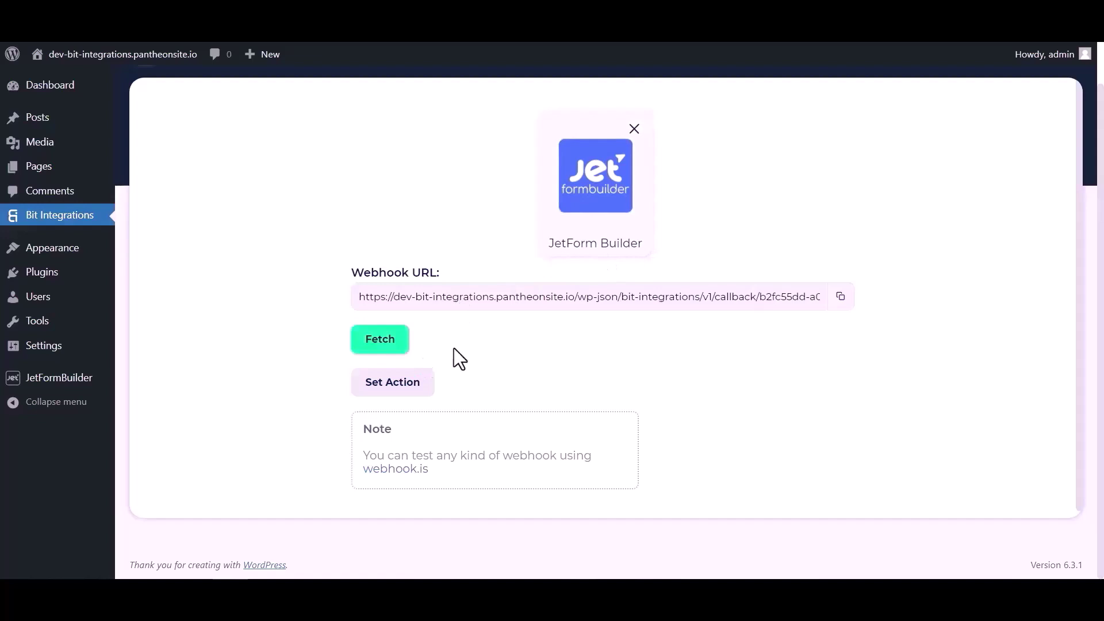
left_click(837, 298)
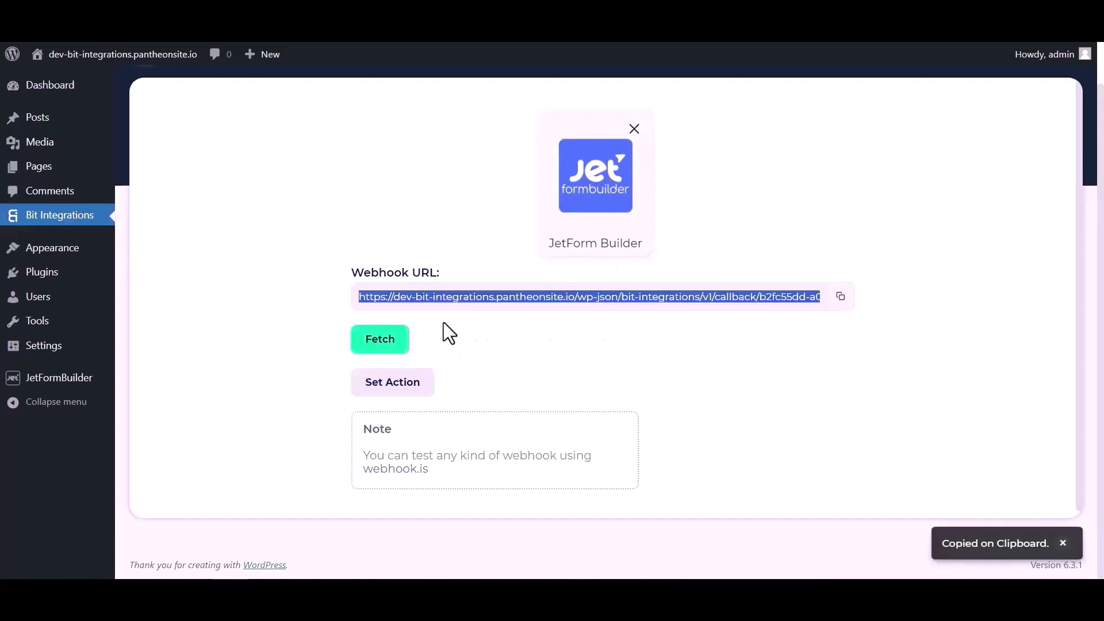
left_click(384, 348)
mouse_move(262, 211)
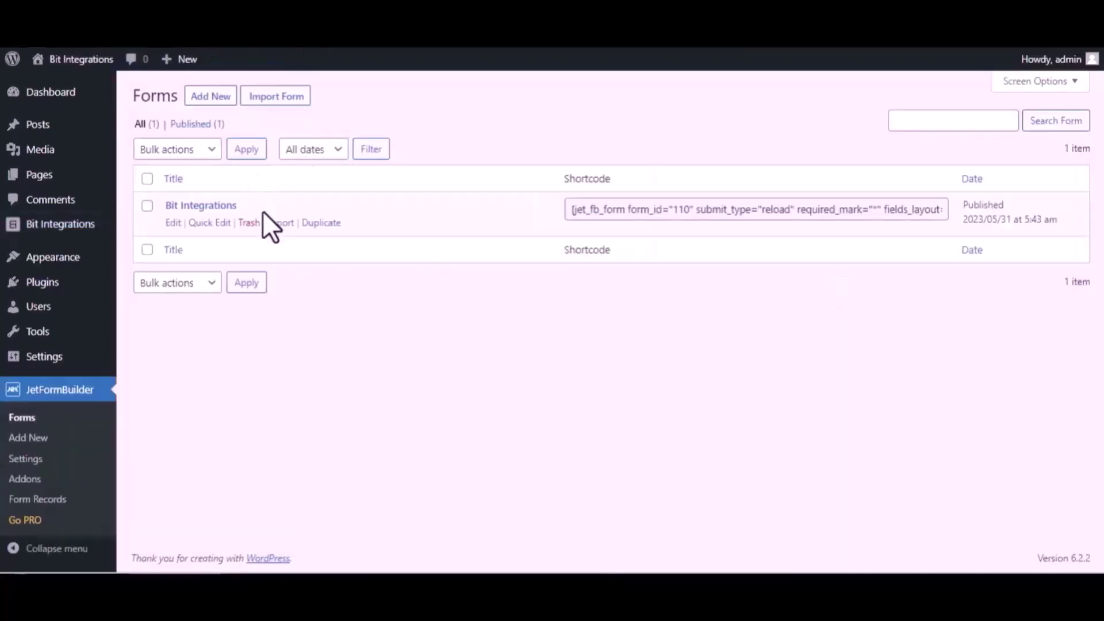
Open the Bit Integrations form's settings and expand Post Submit Actions
left_click(172, 223)
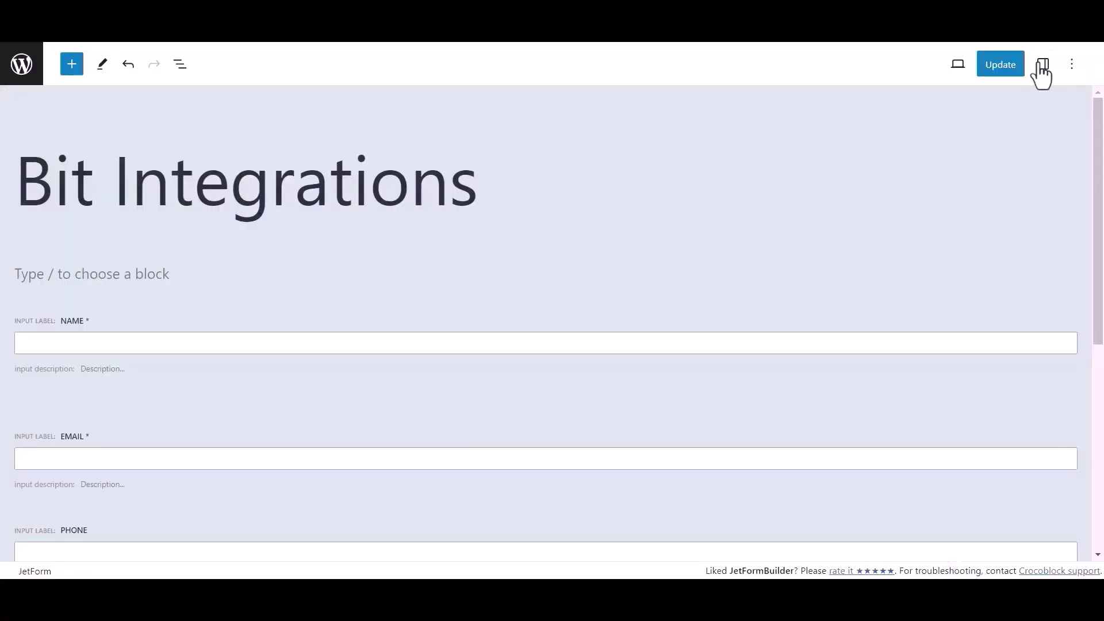
left_click(1042, 65)
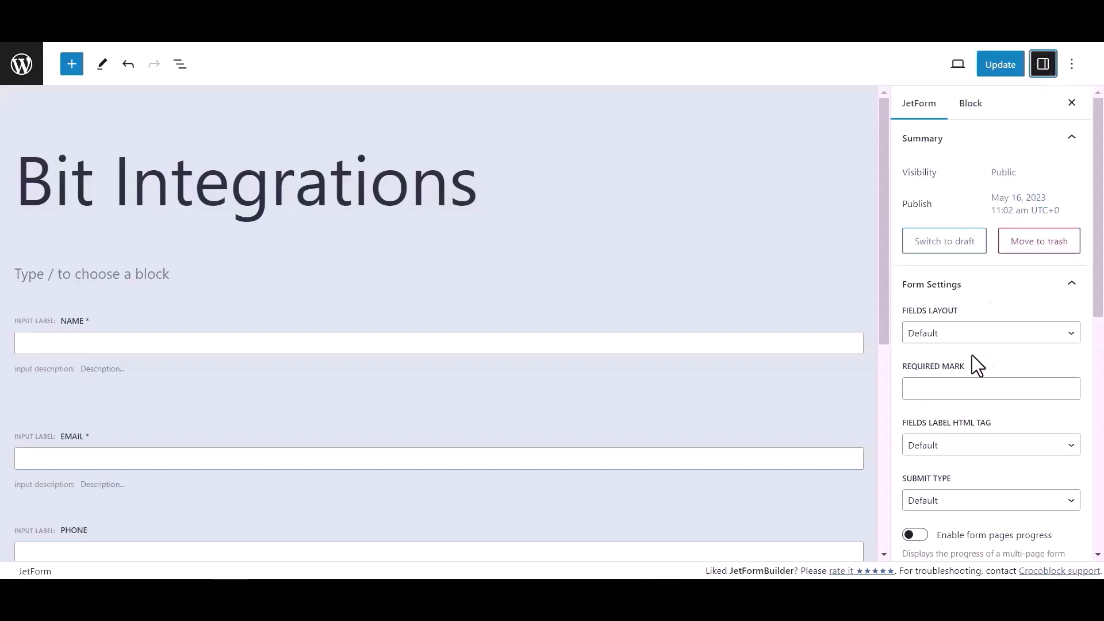
scroll(958, 318, "down", 1)
scroll(958, 319, "down", 2)
scroll(958, 319, "down", 1)
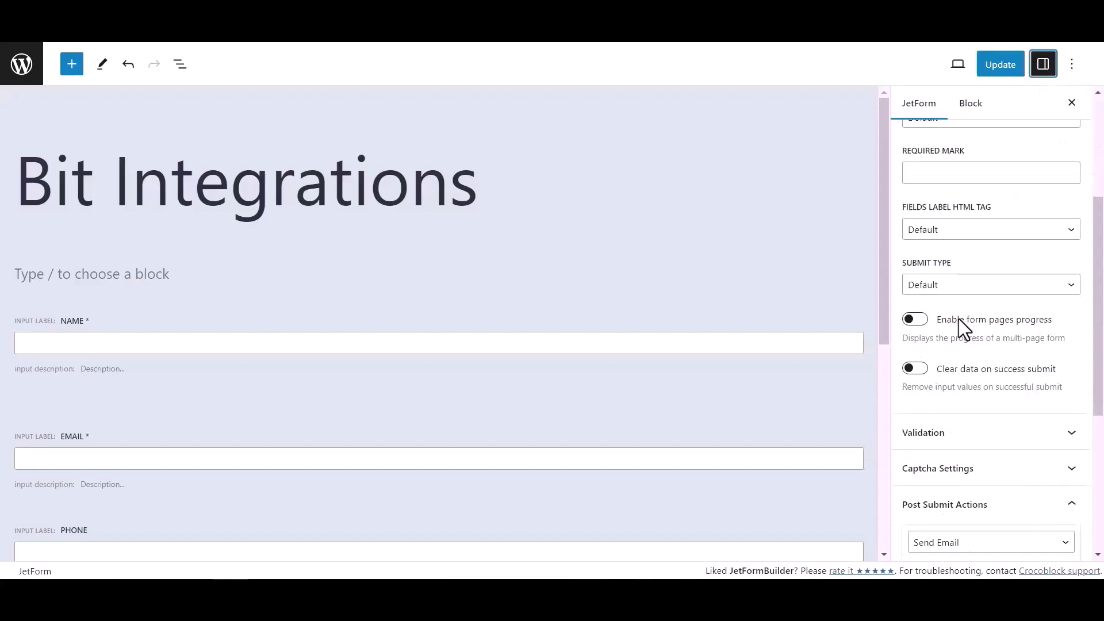
scroll(958, 319, "down", 2)
left_click(958, 403)
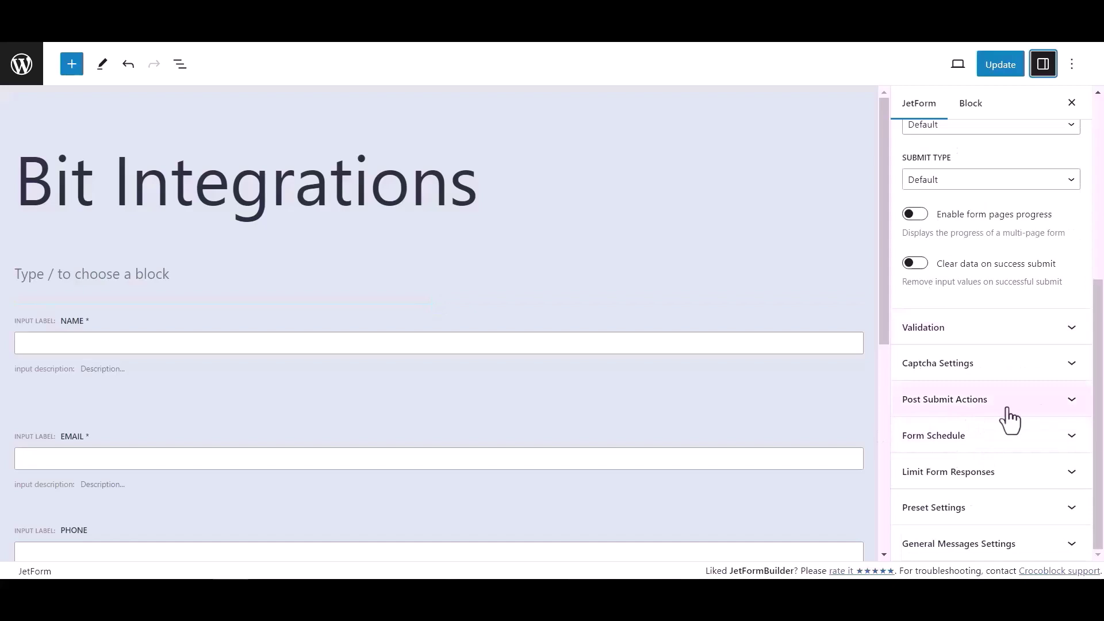
left_click(1007, 408)
Replace Send Email with a Call Webhook action using the pasted URL, and update the form
left_click(952, 403)
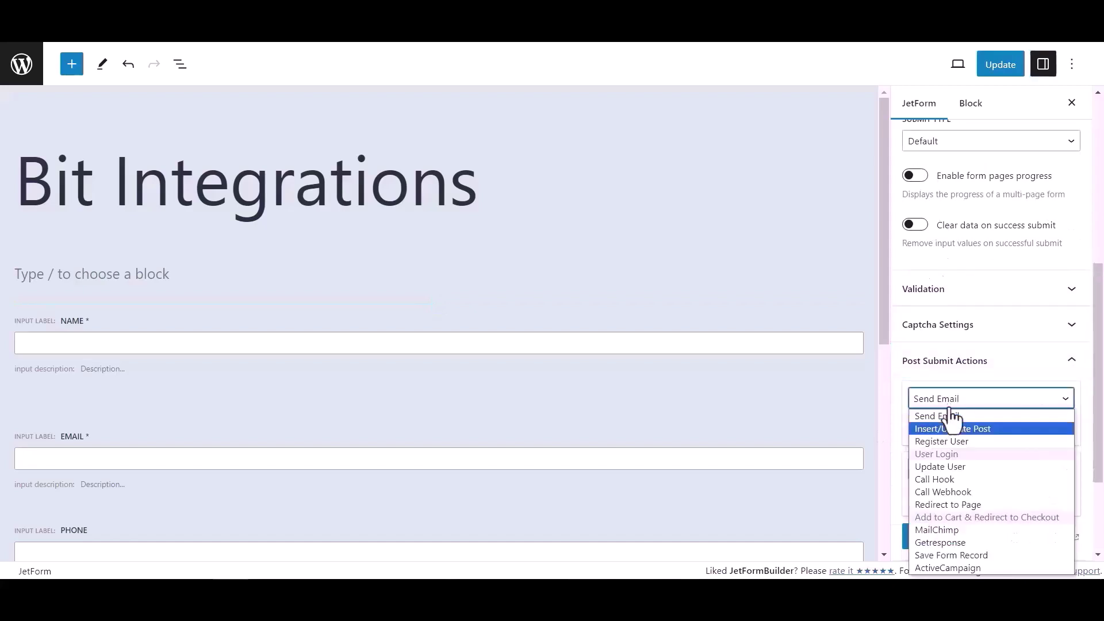
left_click(943, 492)
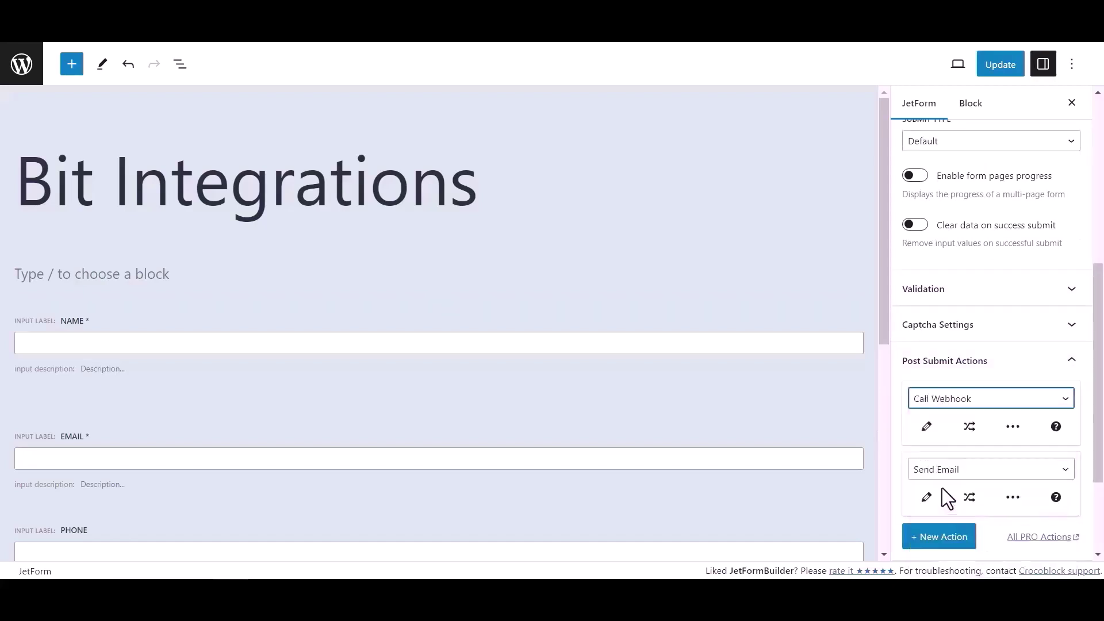
left_click(933, 428)
left_click(511, 303)
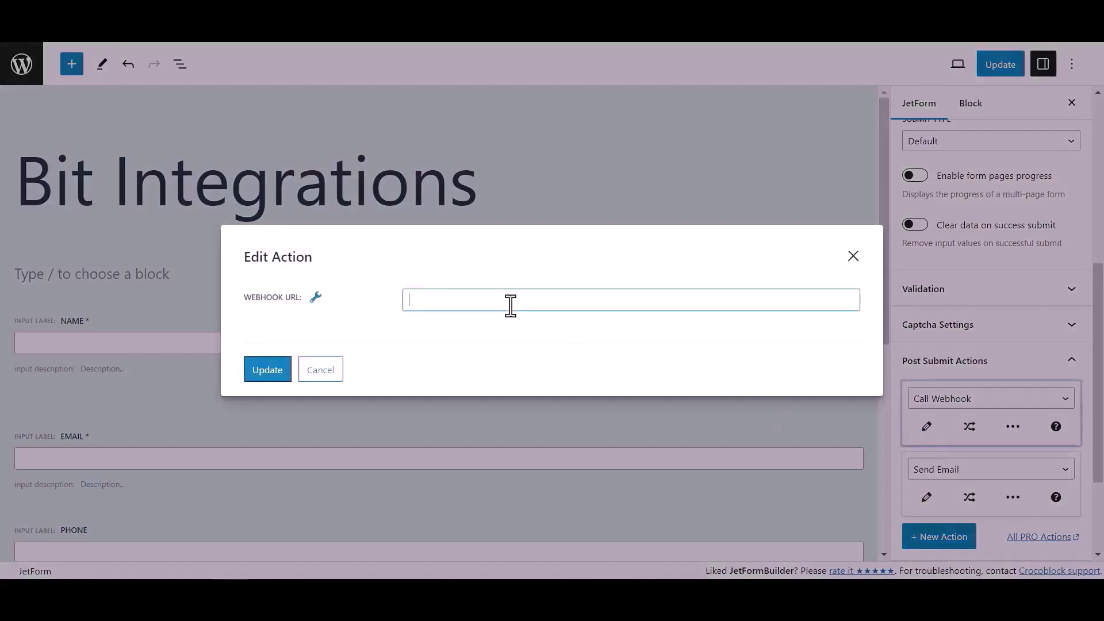
key("ctrl+v")
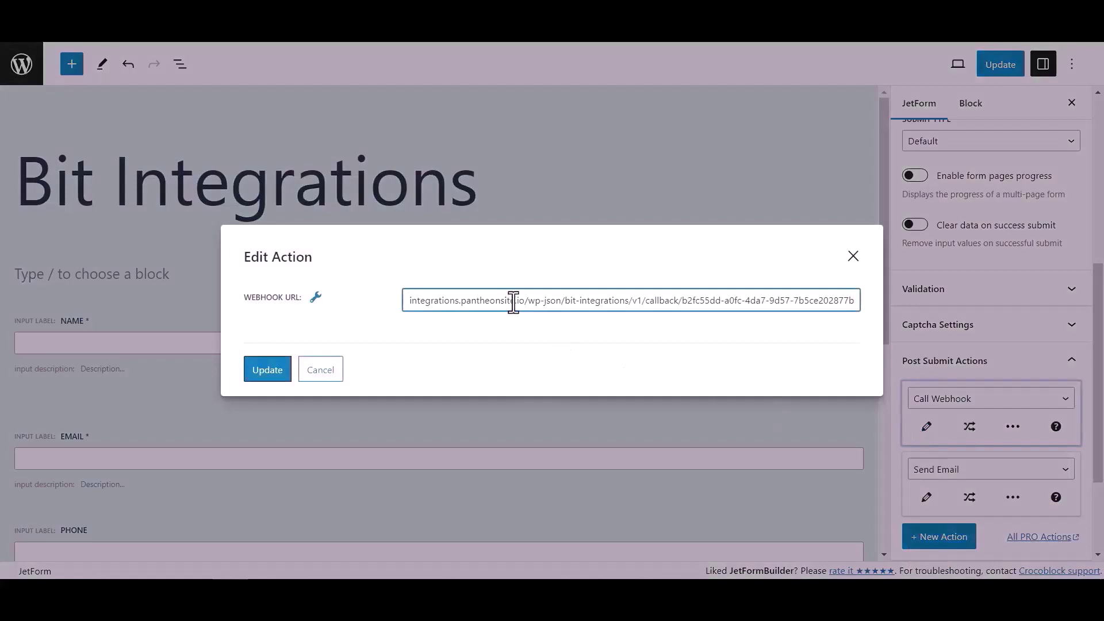
left_click(285, 371)
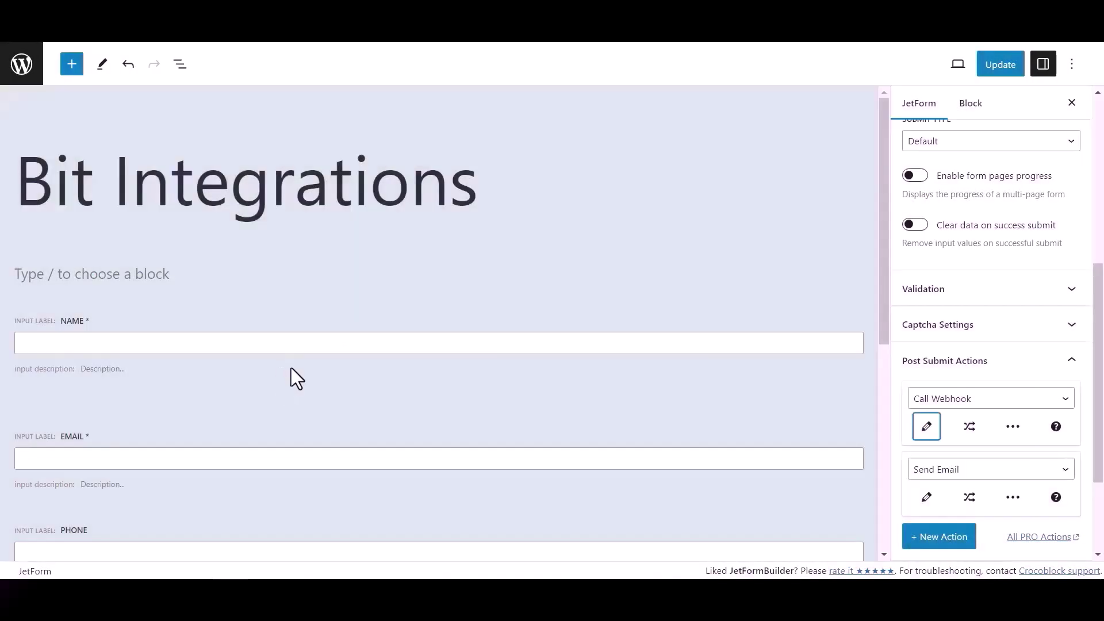
left_click(1007, 70)
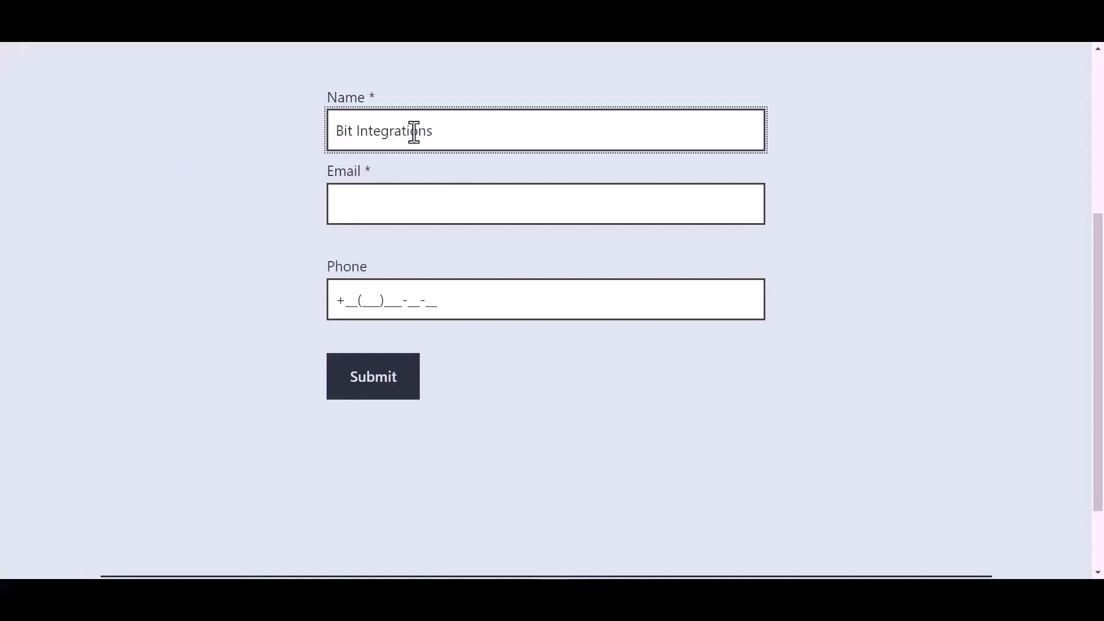
left_click(377, 206)
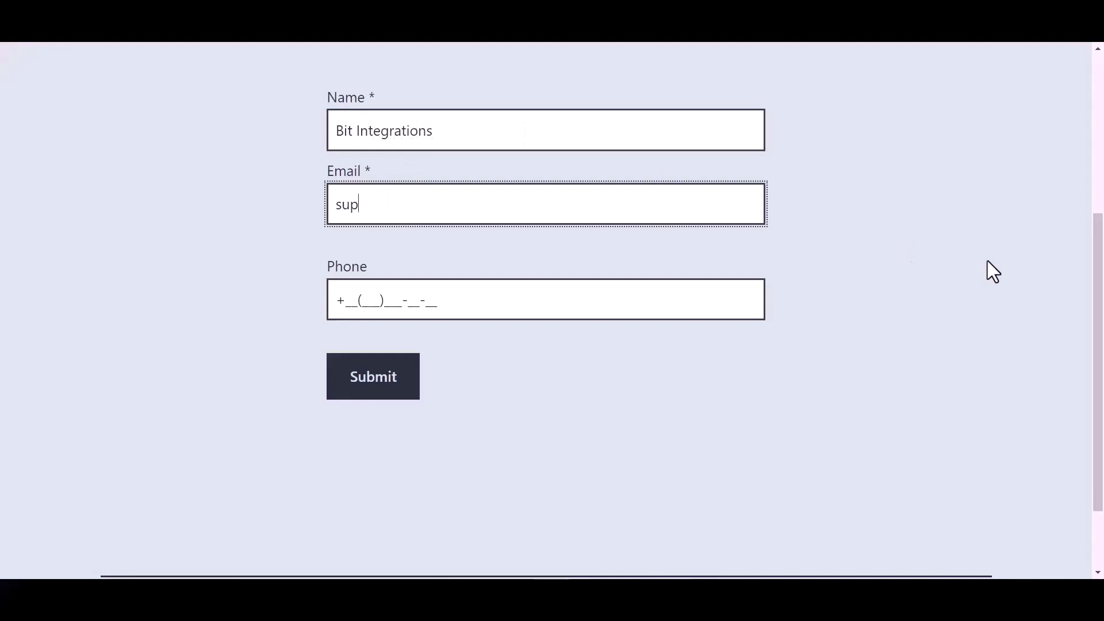
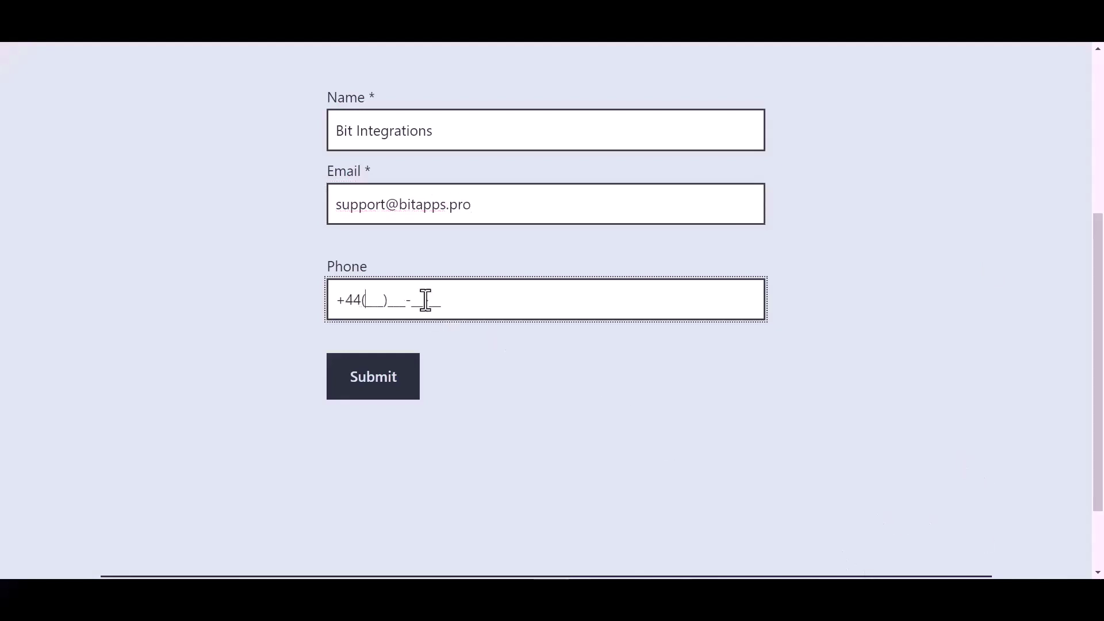
type("455)5")
type("66-6")
left_click(385, 394)
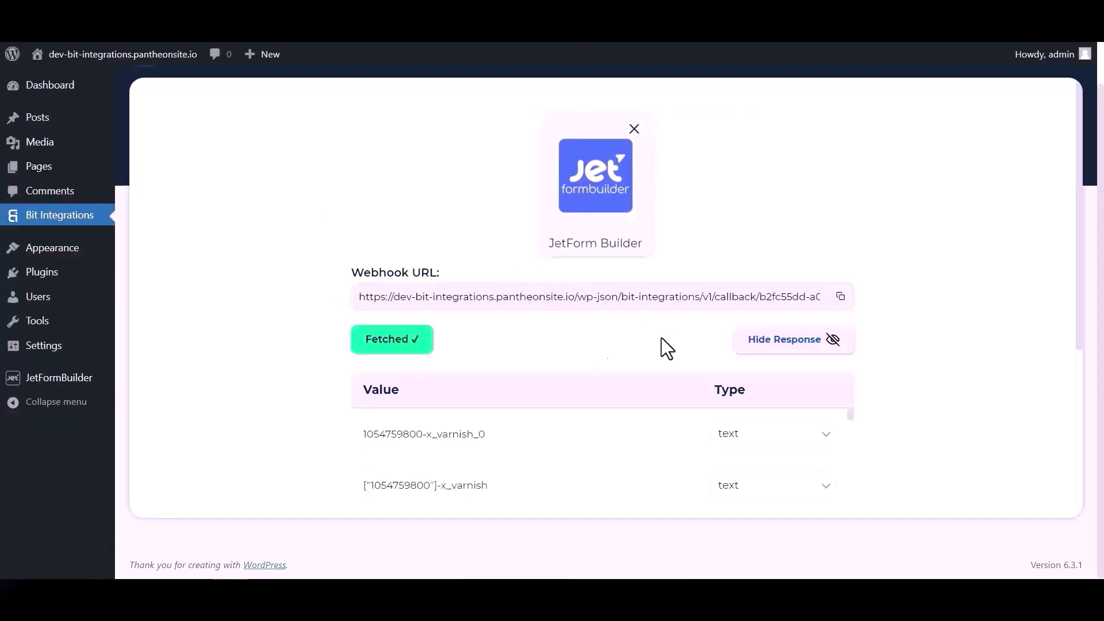
Search actions for 'Dropbox', choose Dropbox, and highlight the Client Id & Secret helper text
scroll(572, 351, "down", 3)
scroll(620, 333, "down", 1)
scroll(661, 236, "down", 2)
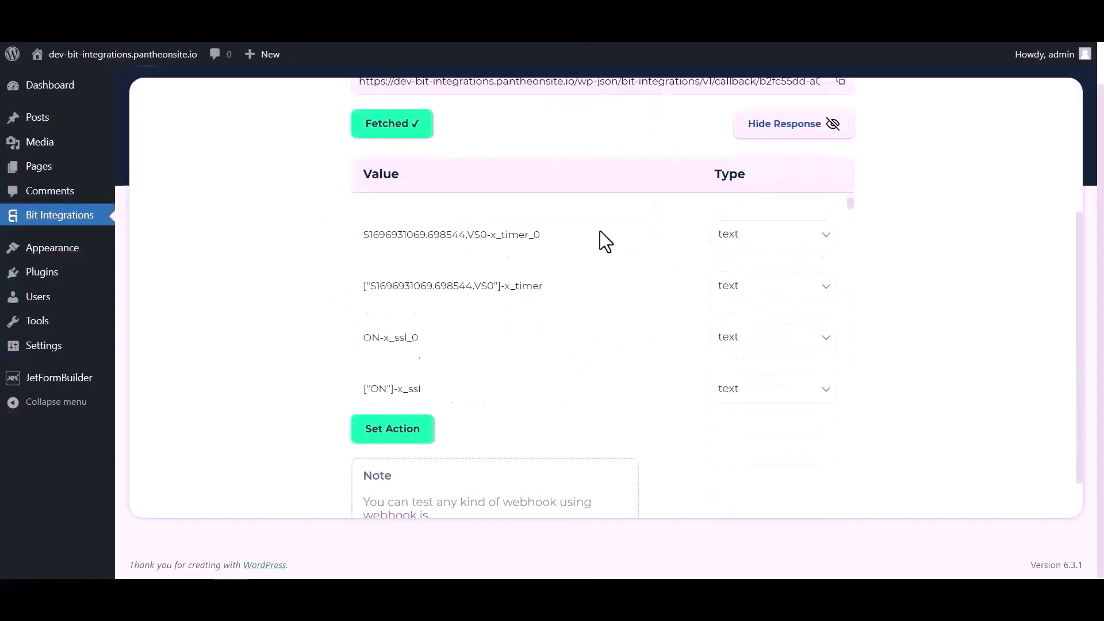
scroll(610, 259, "down", 2)
scroll(613, 284, "down", 3)
scroll(608, 278, "down", 3)
scroll(607, 275, "down", 2)
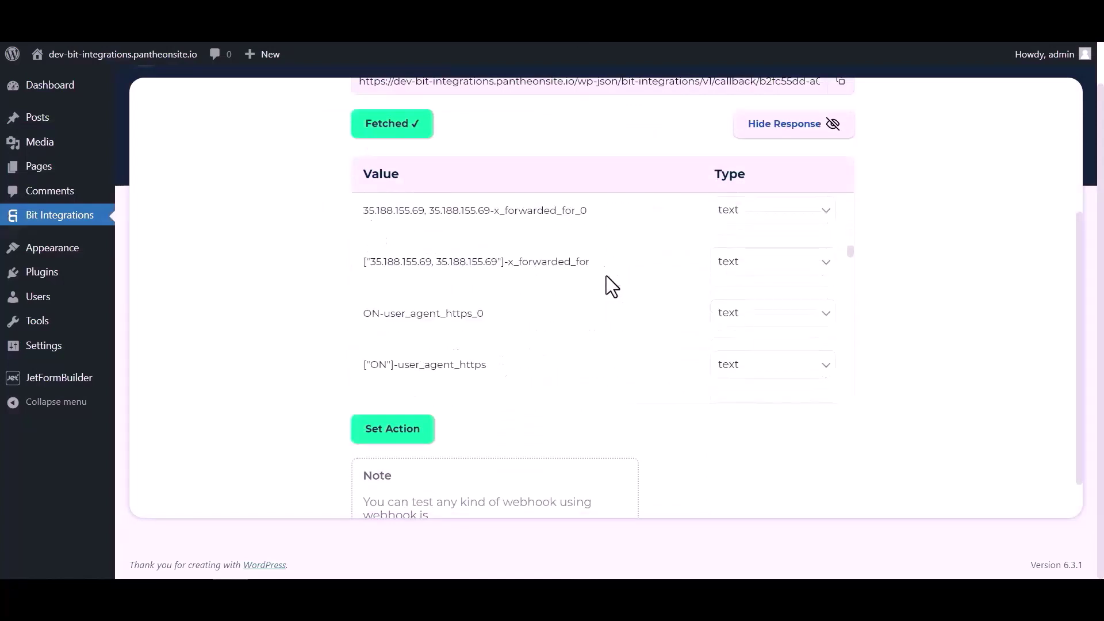
scroll(606, 275, "down", 3)
scroll(654, 275, "up", 1)
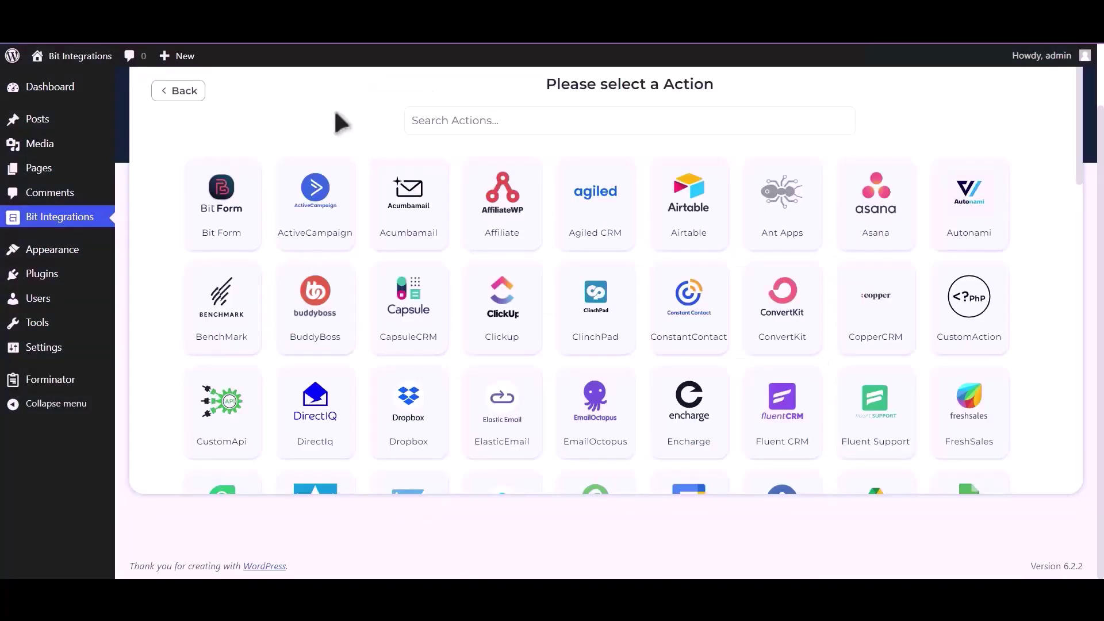
left_click(415, 119)
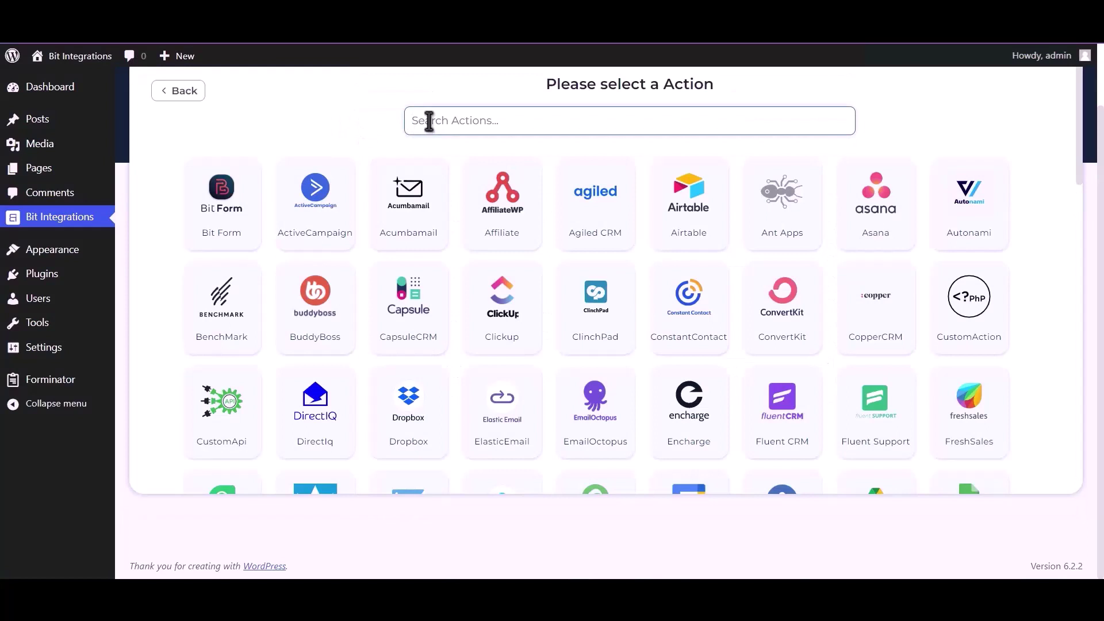
type("Dropbox")
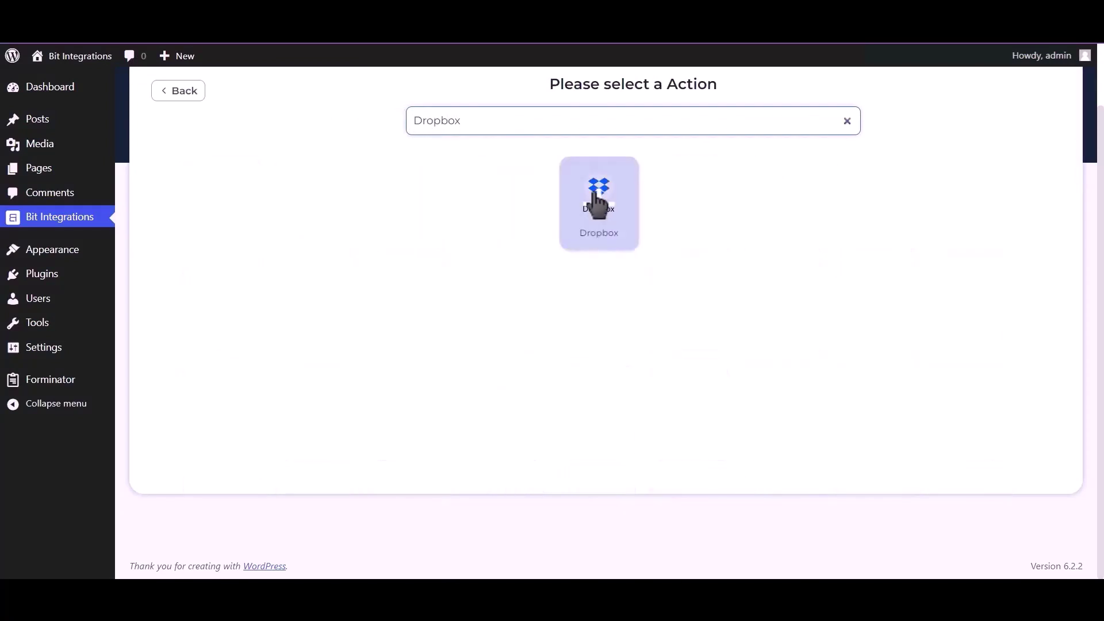
left_click(598, 205)
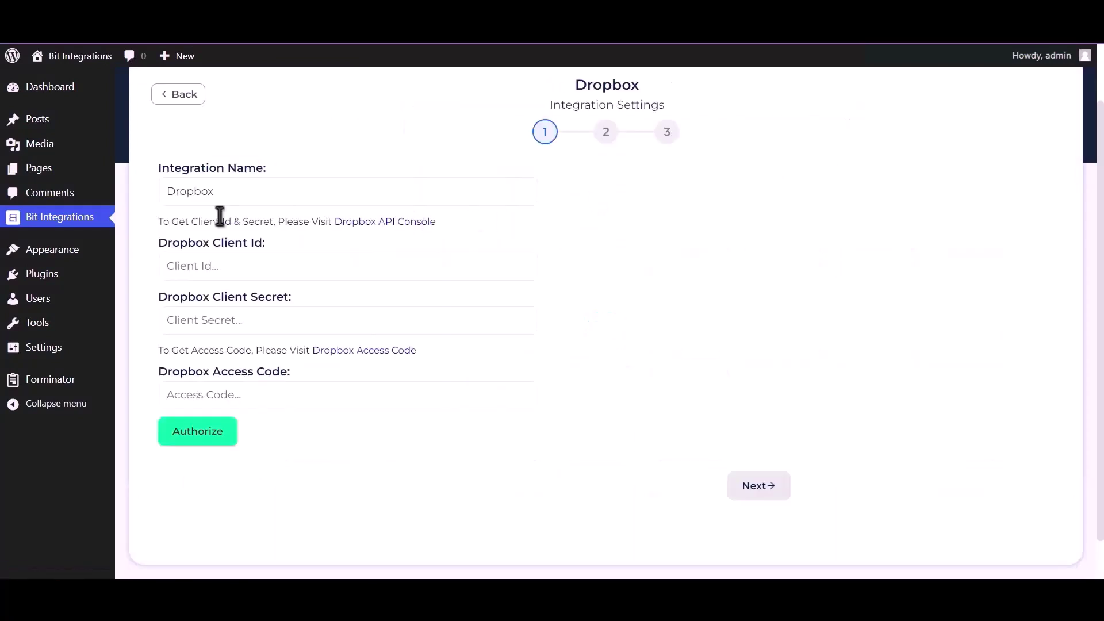
left_click_drag(156, 222, 332, 224)
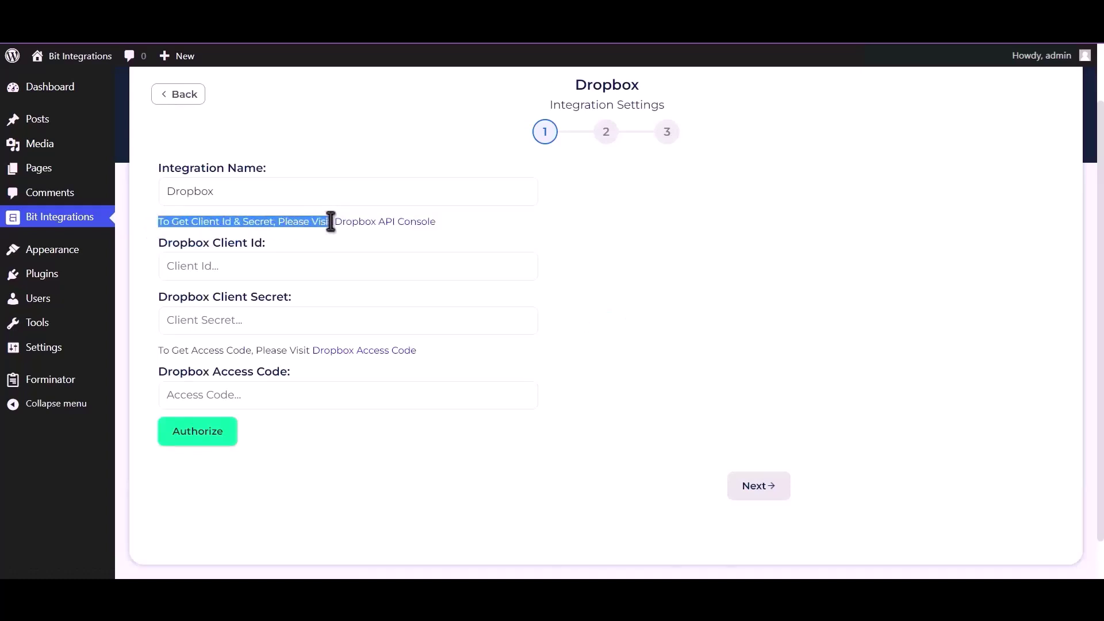
Create a Scoped access, Full Dropbox app named BitIntegrations and show its permission scopes
left_click(383, 223)
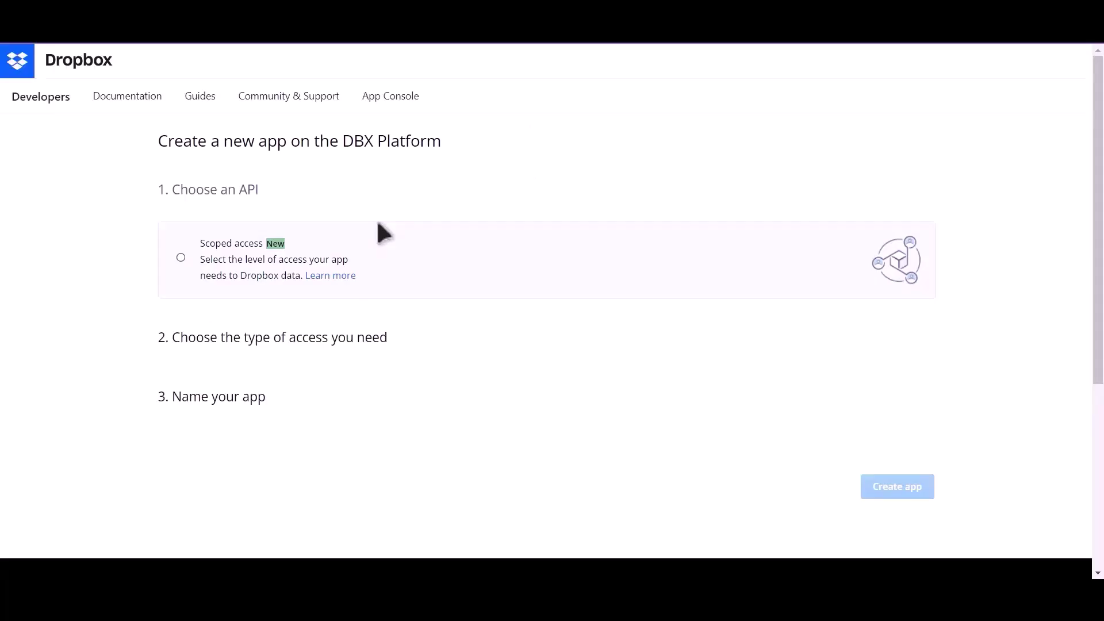
left_click(181, 258)
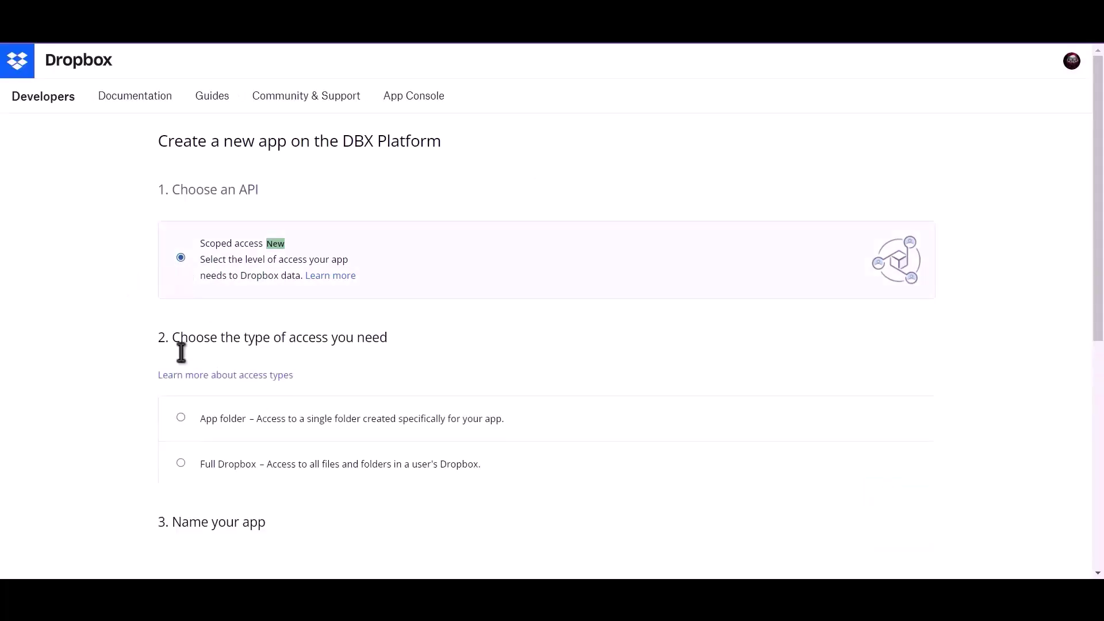
left_click(197, 465)
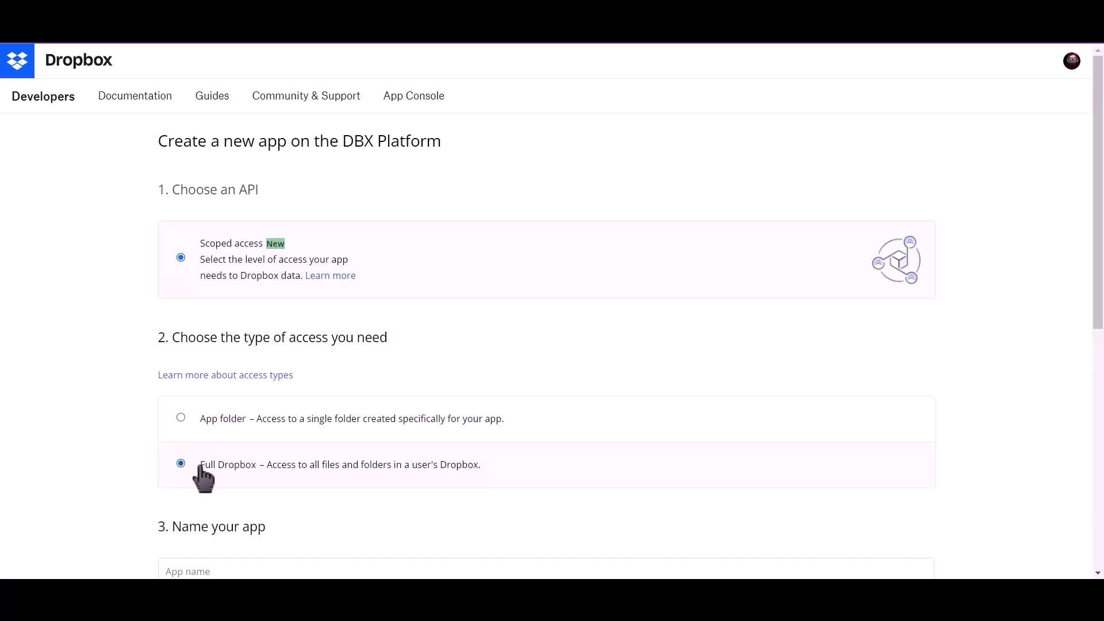
scroll(219, 455, "down", 4)
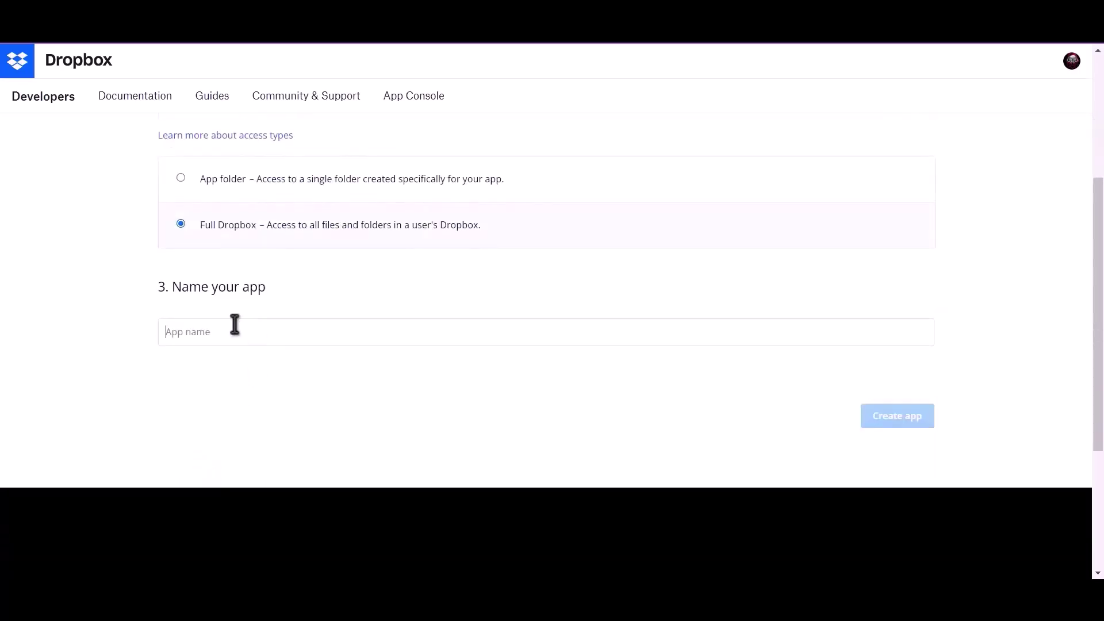
type("Bit")
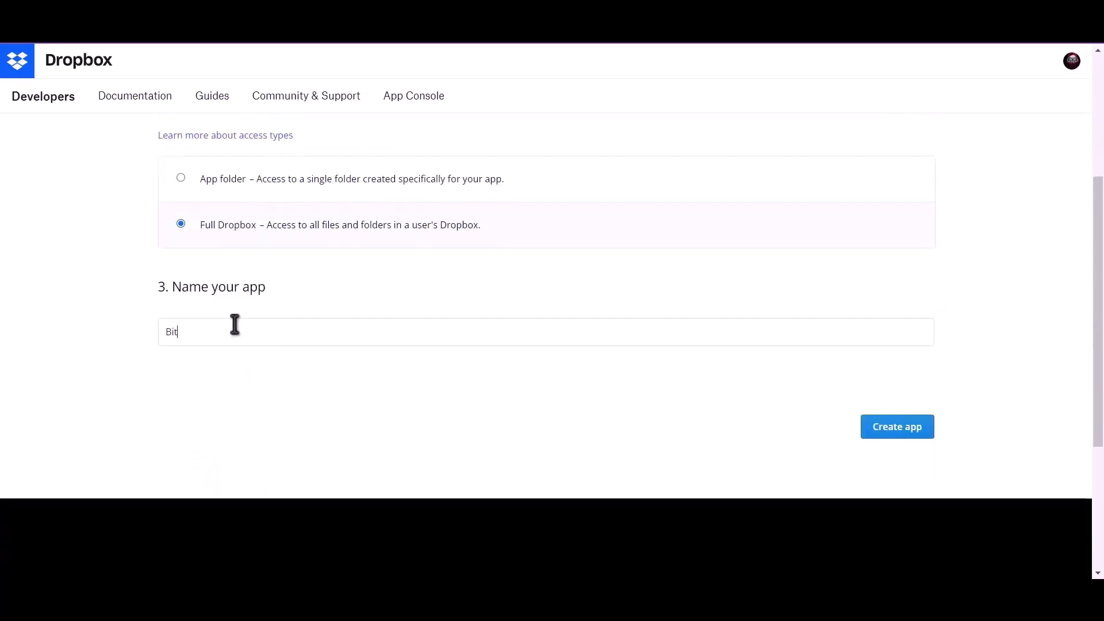
type("Integrations")
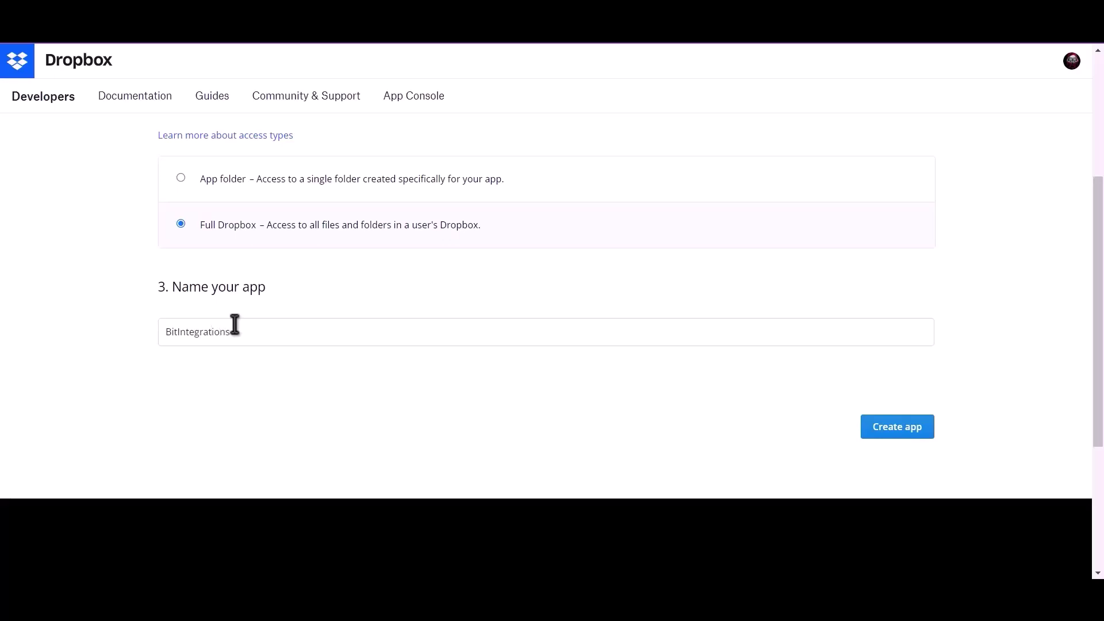
left_click(876, 433)
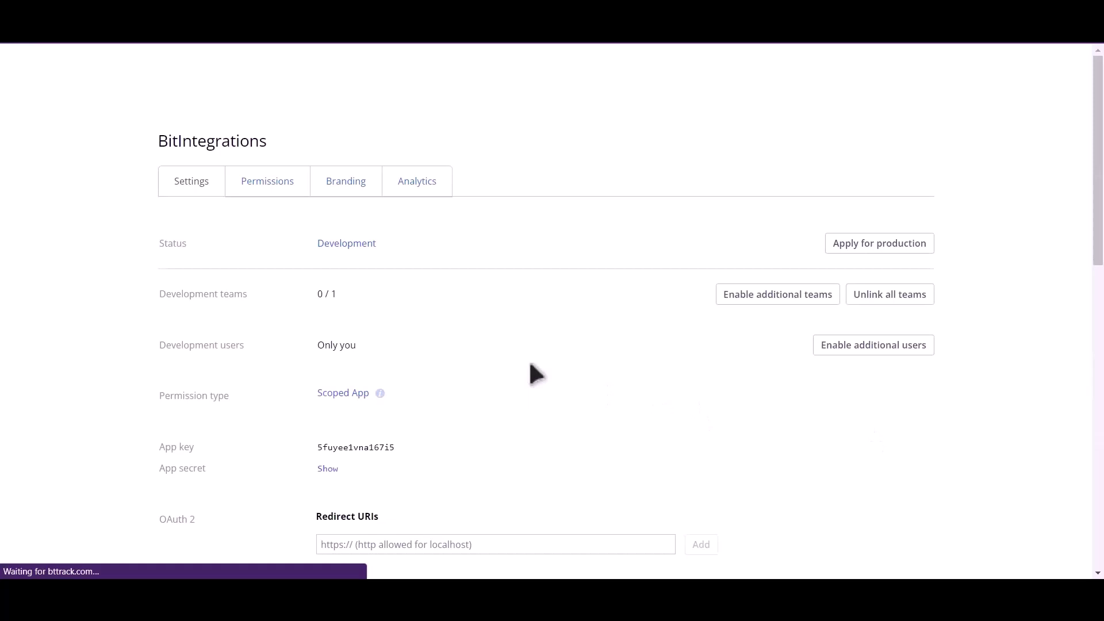
left_click(267, 184)
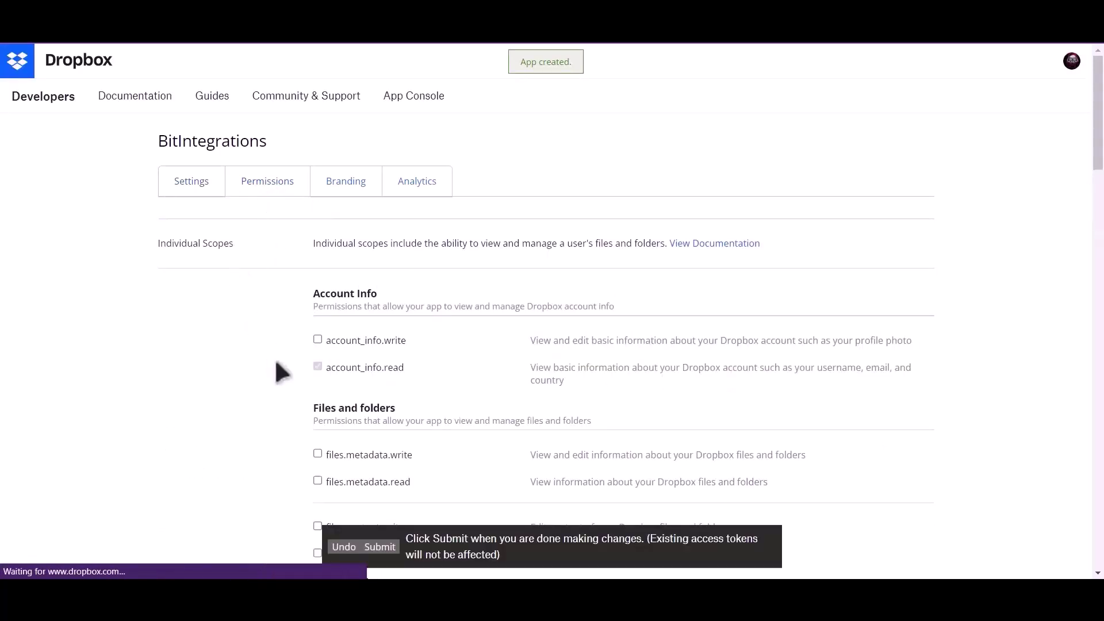
Tick account_info.write, files.metadata.write, files.content, sharing.write, file_requests.write and contacts.write, then submit
left_click(318, 340)
scroll(319, 322, "down", 2)
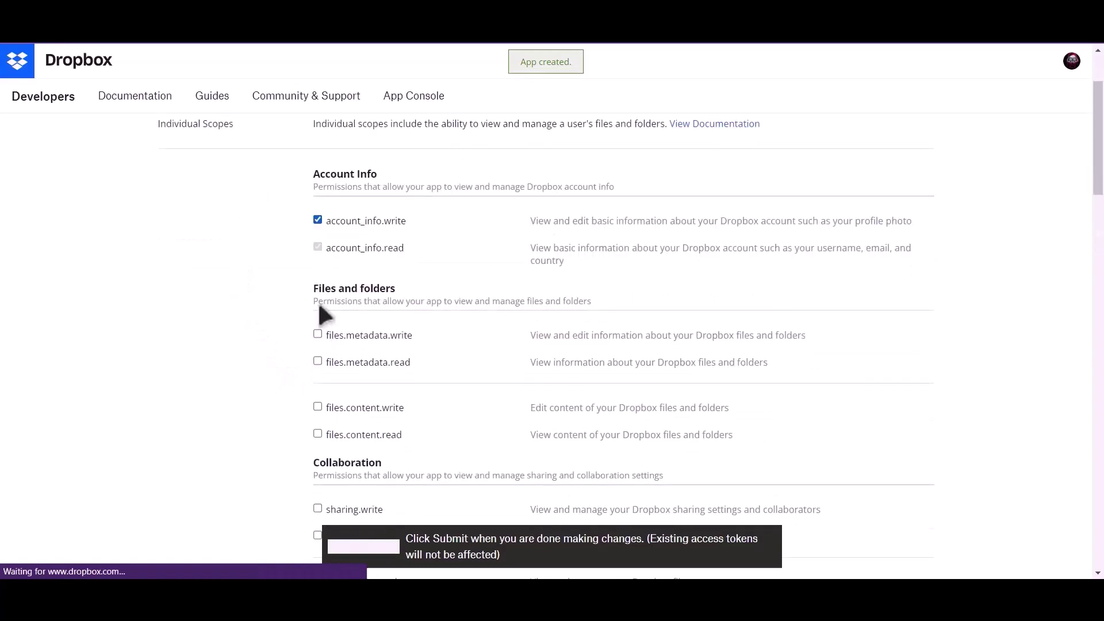
left_click(318, 336)
scroll(320, 339, "down", 2)
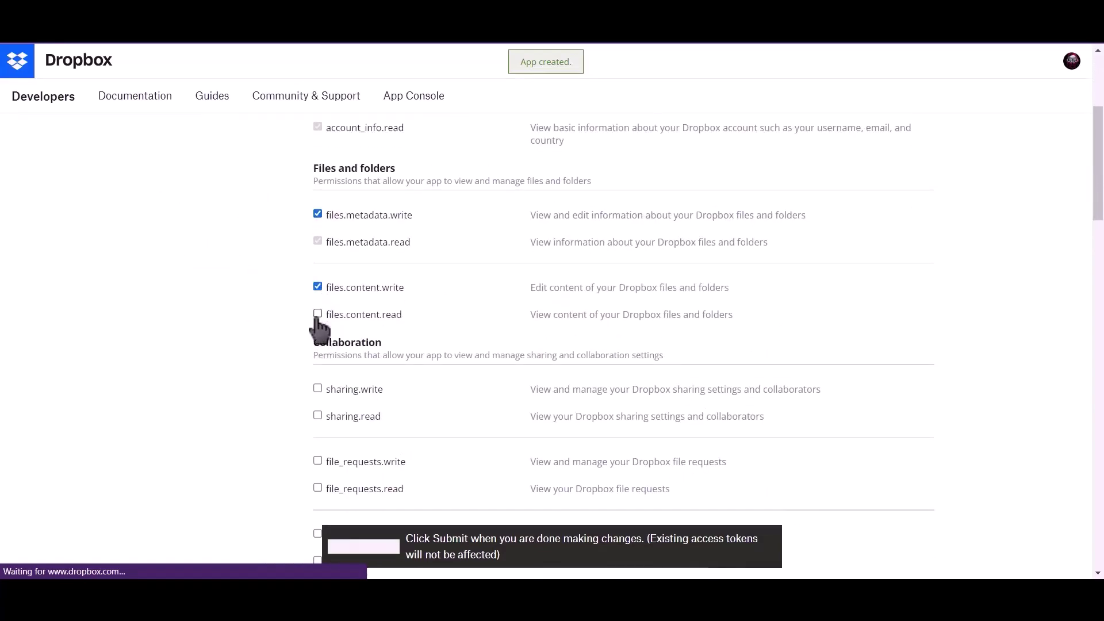
left_click(317, 315)
scroll(319, 316, "down", 2)
left_click(318, 269)
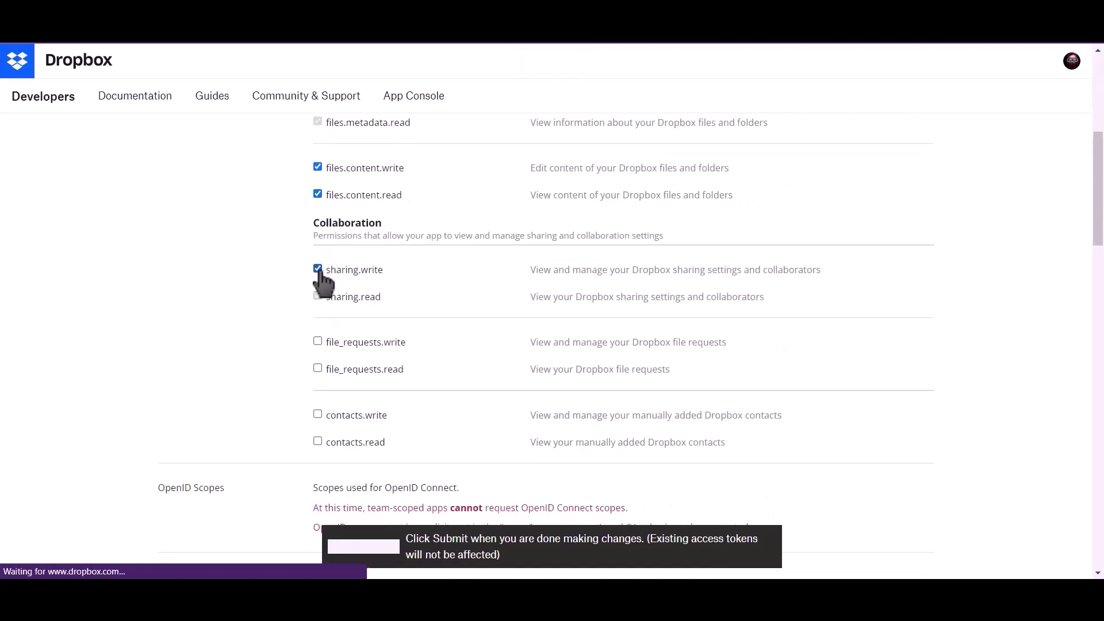
left_click(317, 342)
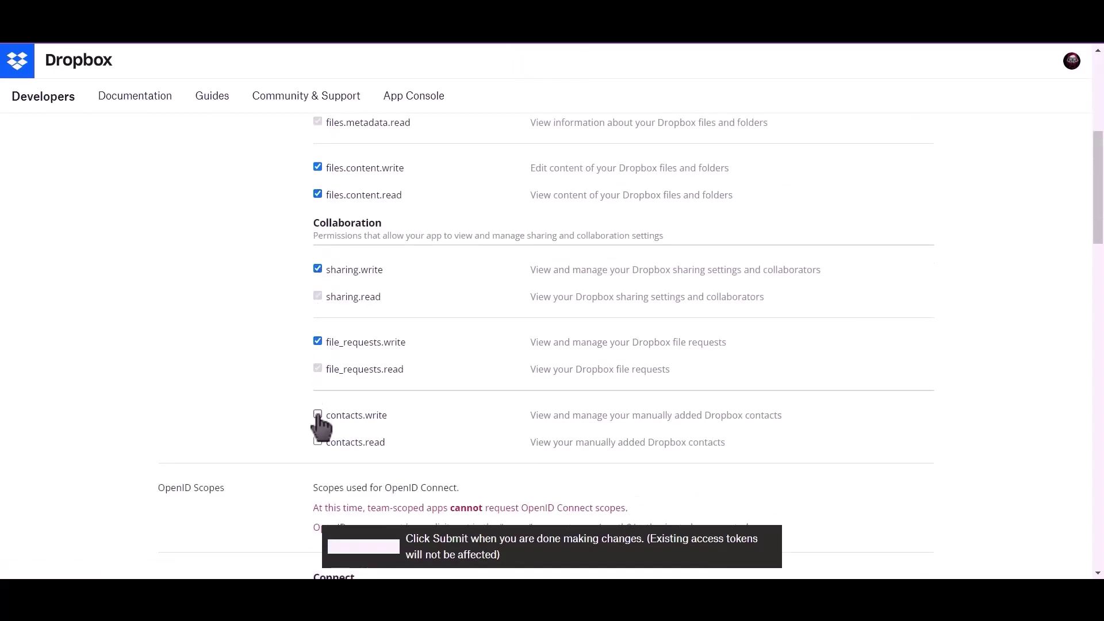
left_click(317, 415)
scroll(317, 415, "down", 2)
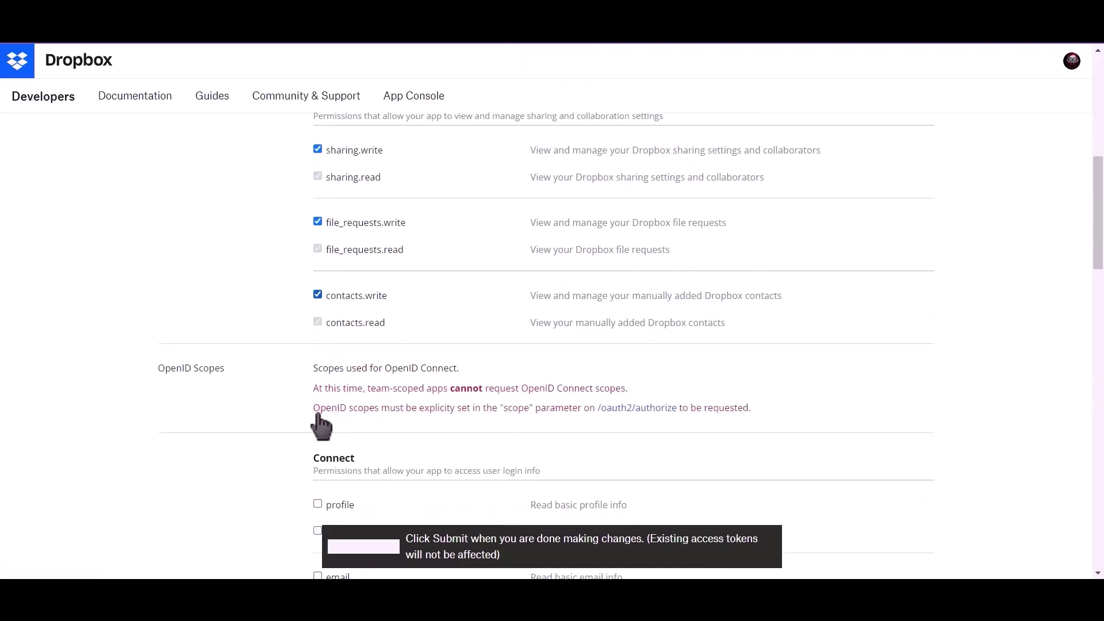
left_click(387, 549)
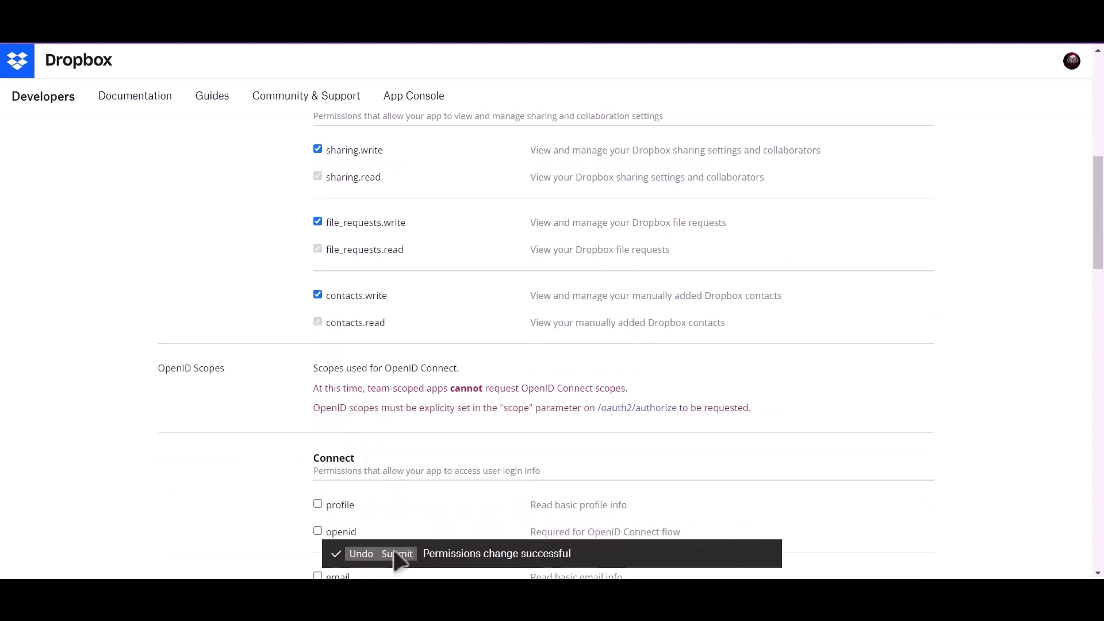
scroll(429, 397, "up", 7)
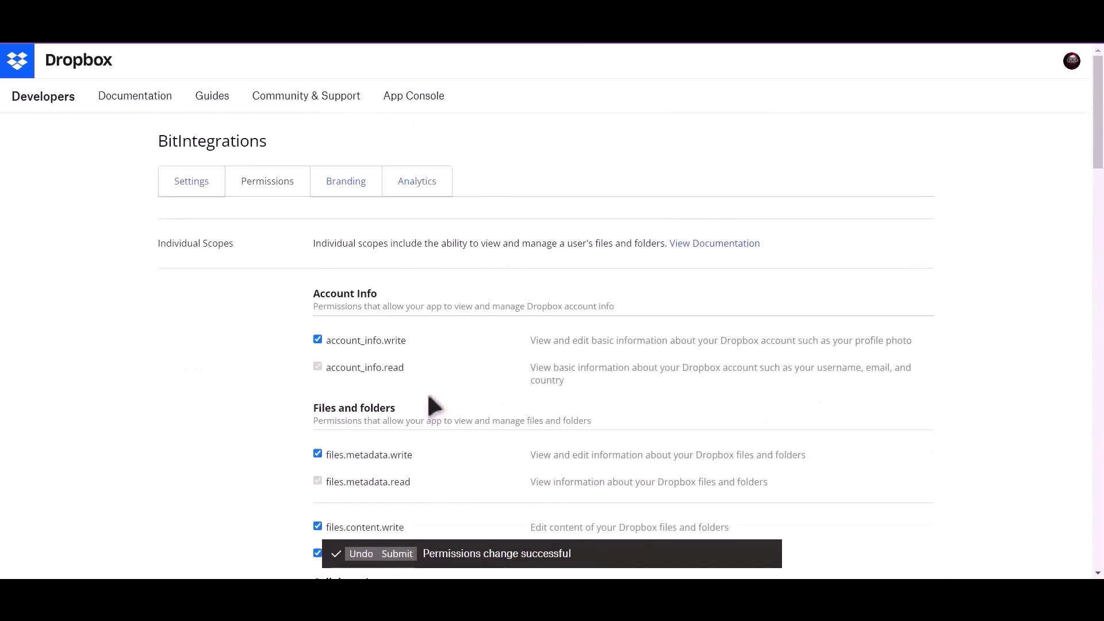
Copy the Dropbox app key into the Bit Integrations Client Id field
left_click(186, 190)
scroll(163, 331, "down", 2)
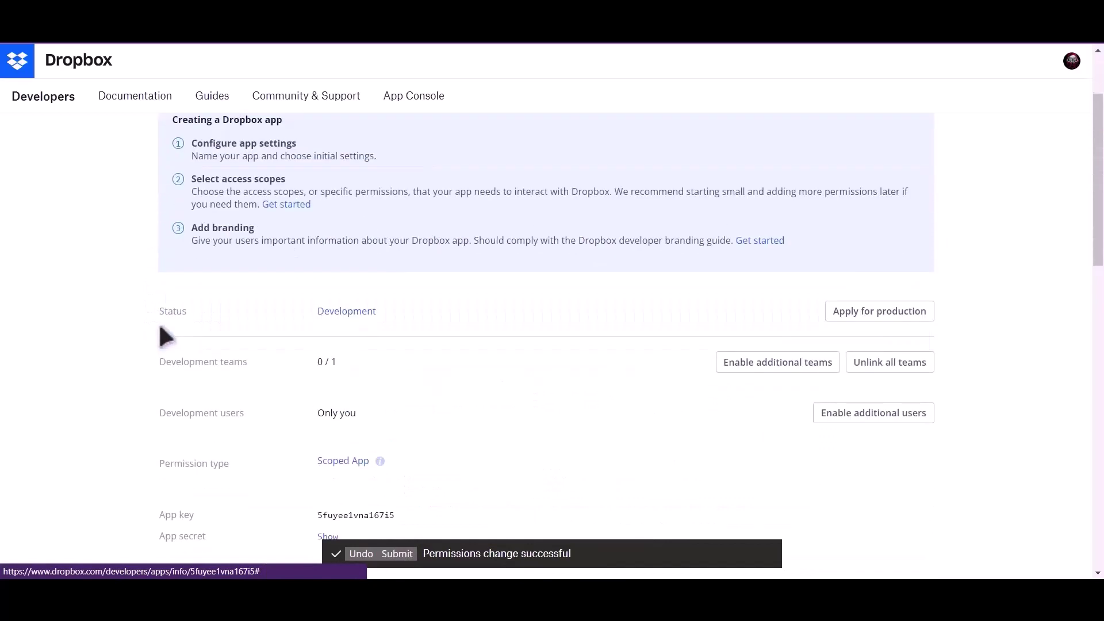
scroll(161, 333, "down", 2)
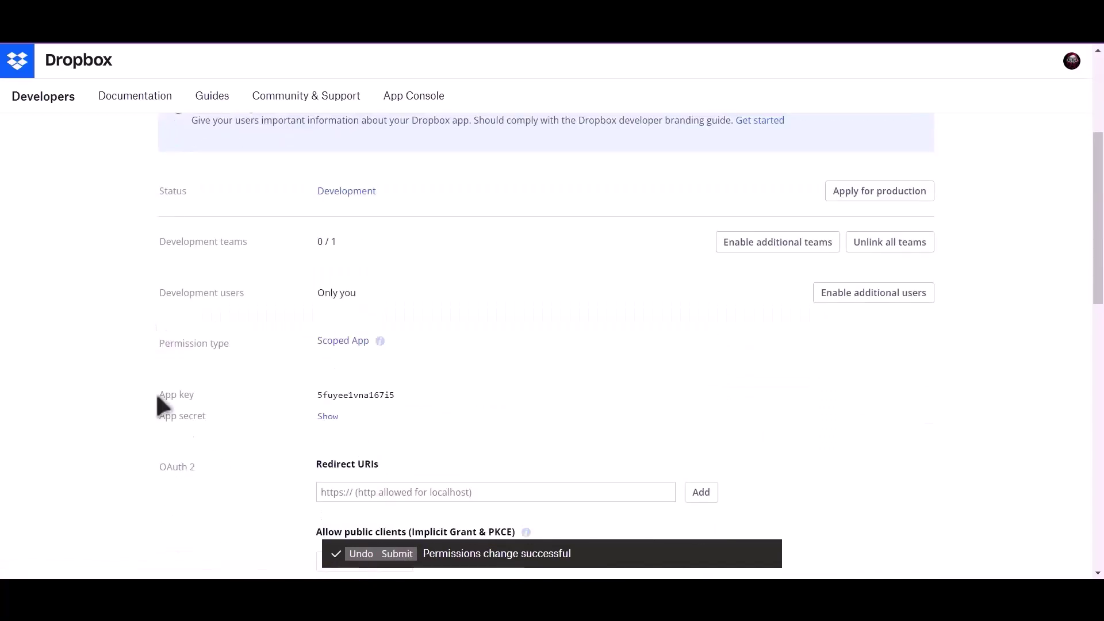
left_click_drag(159, 394, 195, 394)
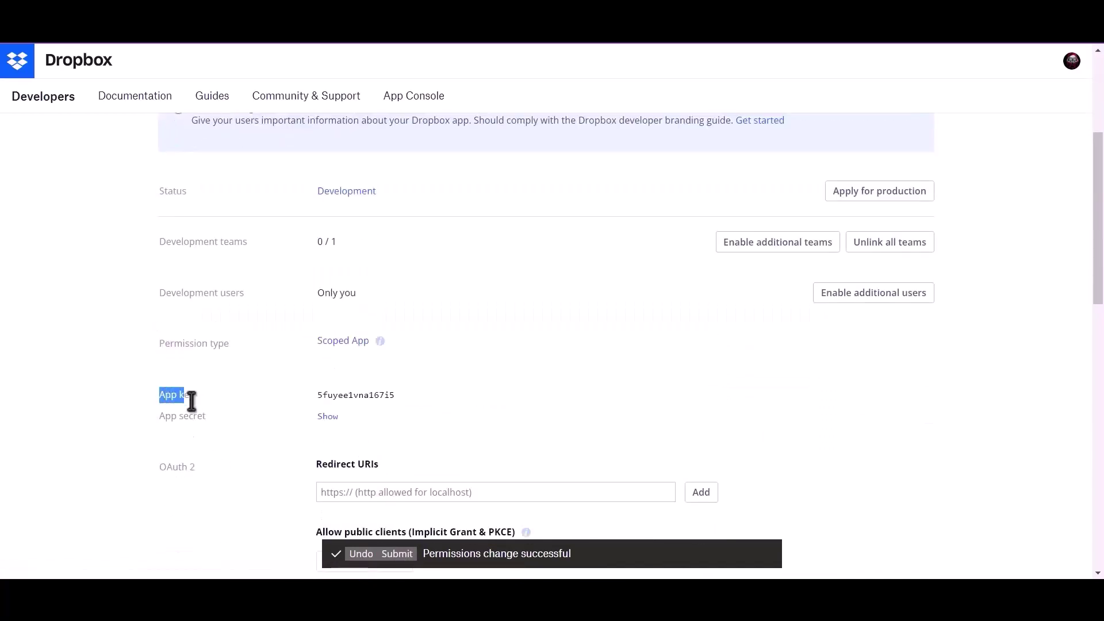
double_click(325, 394)
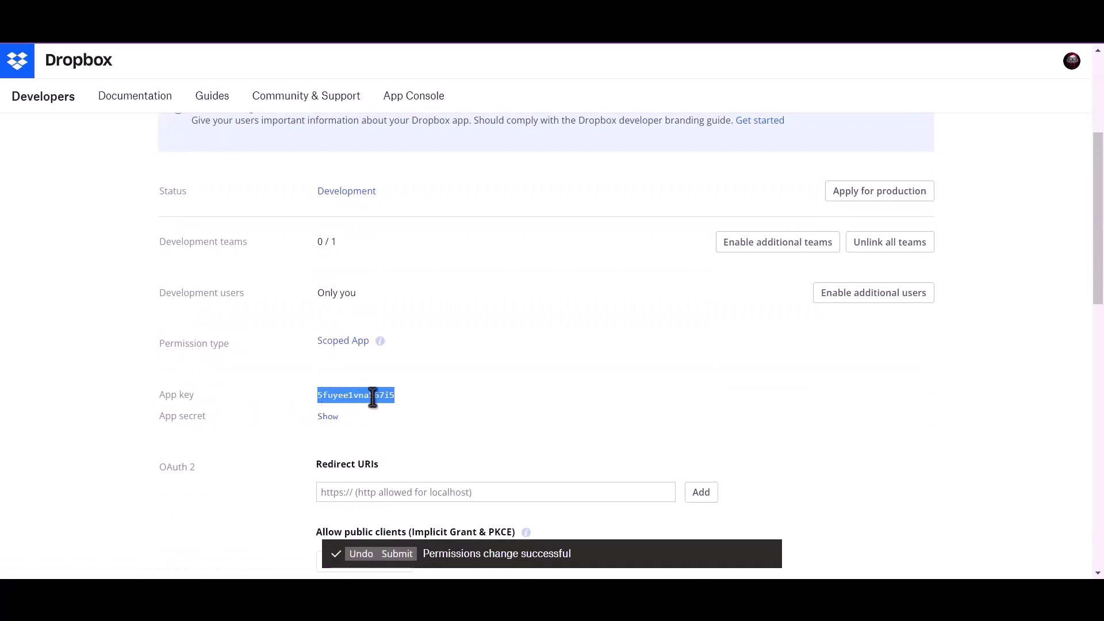
key("ctrl+v")
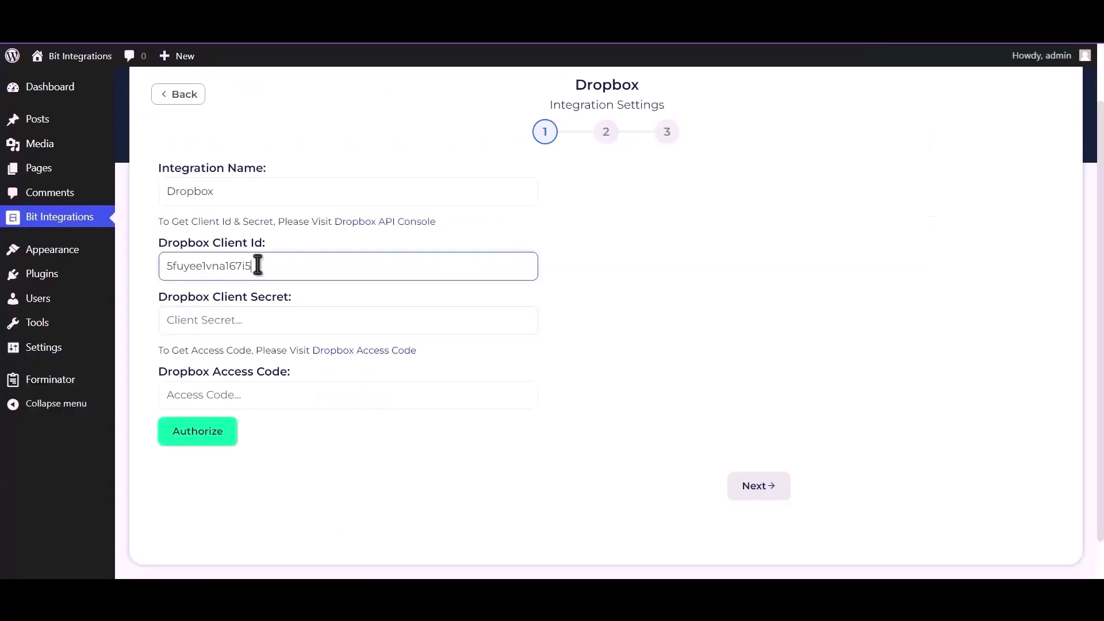
Reveal and copy the Dropbox App secret, then paste it into Dropbox Client Secret
key("alt+Tab")
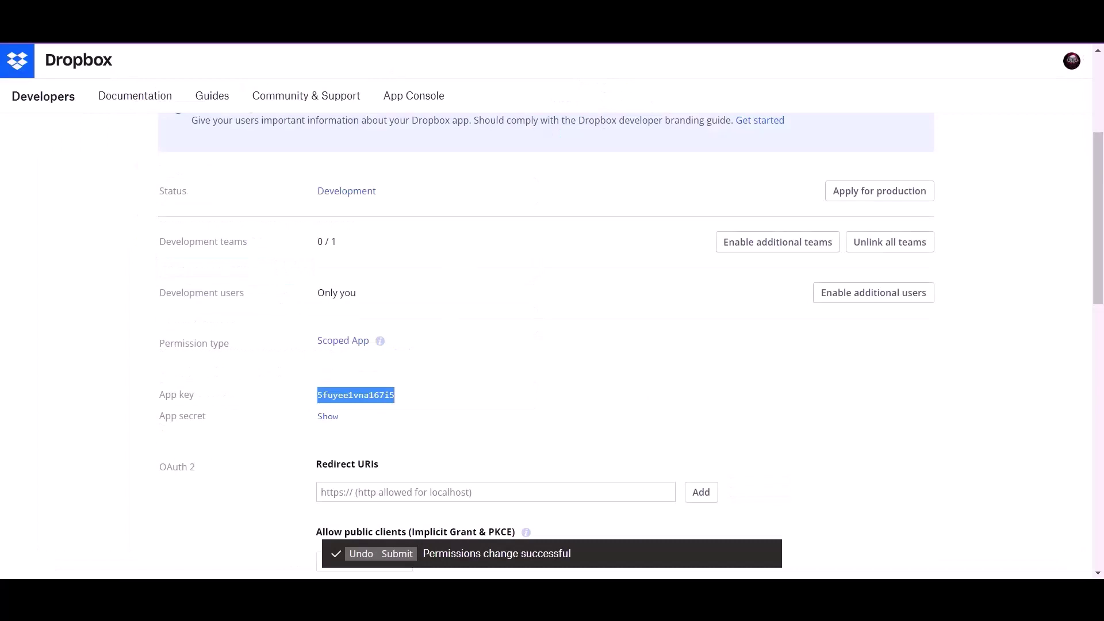
left_click(325, 417)
double_click(350, 418)
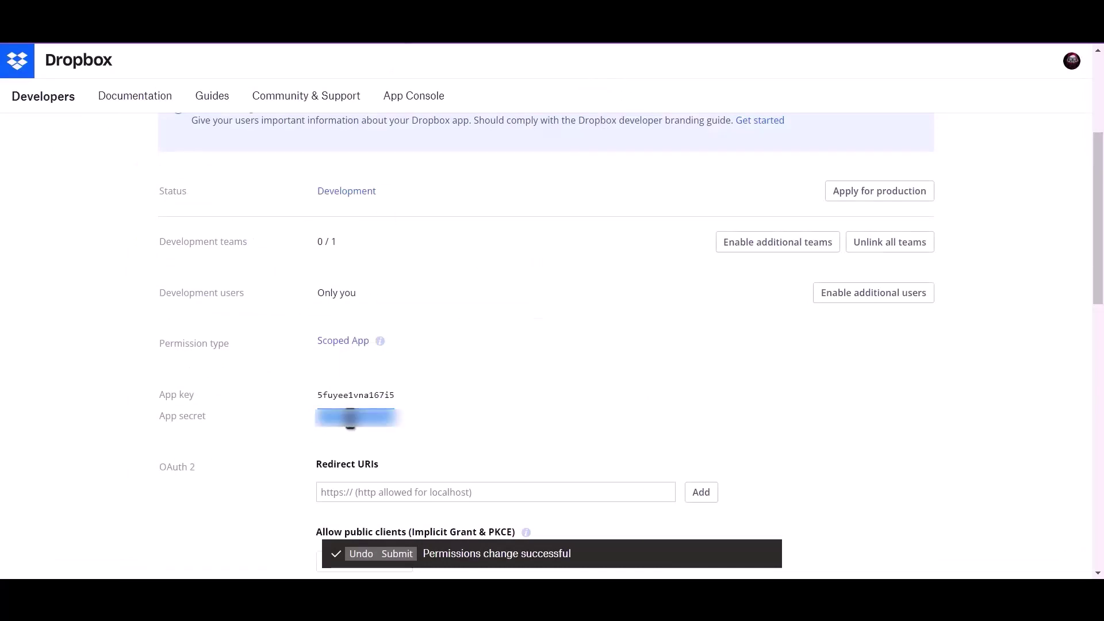
key("ctrl+c")
key("alt+Tab")
left_click(261, 314)
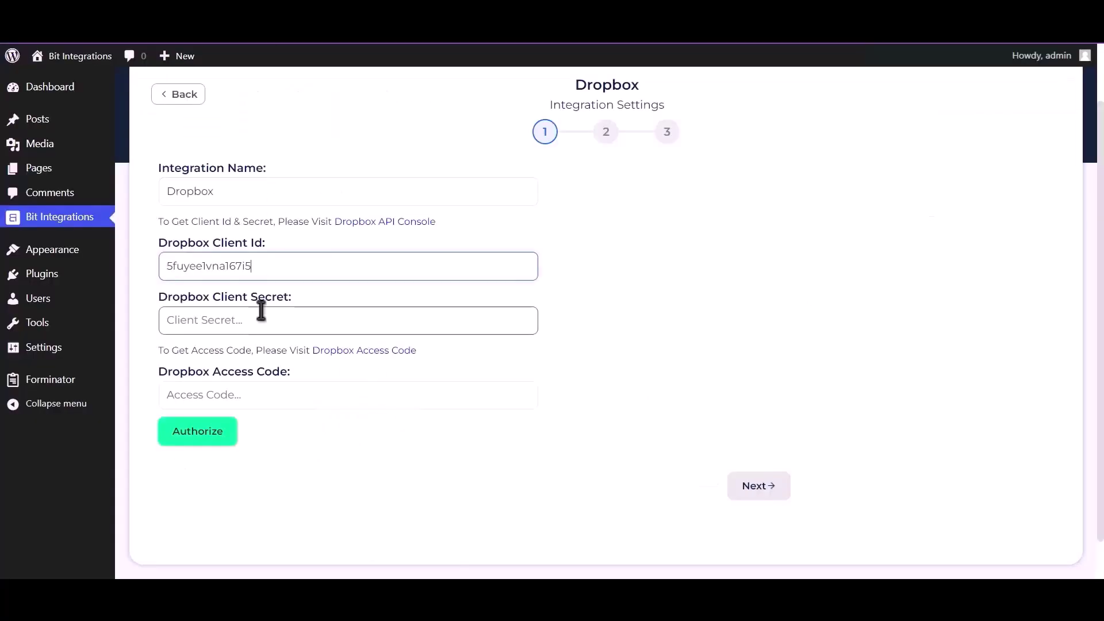
key("ctrl+v")
left_click(251, 320)
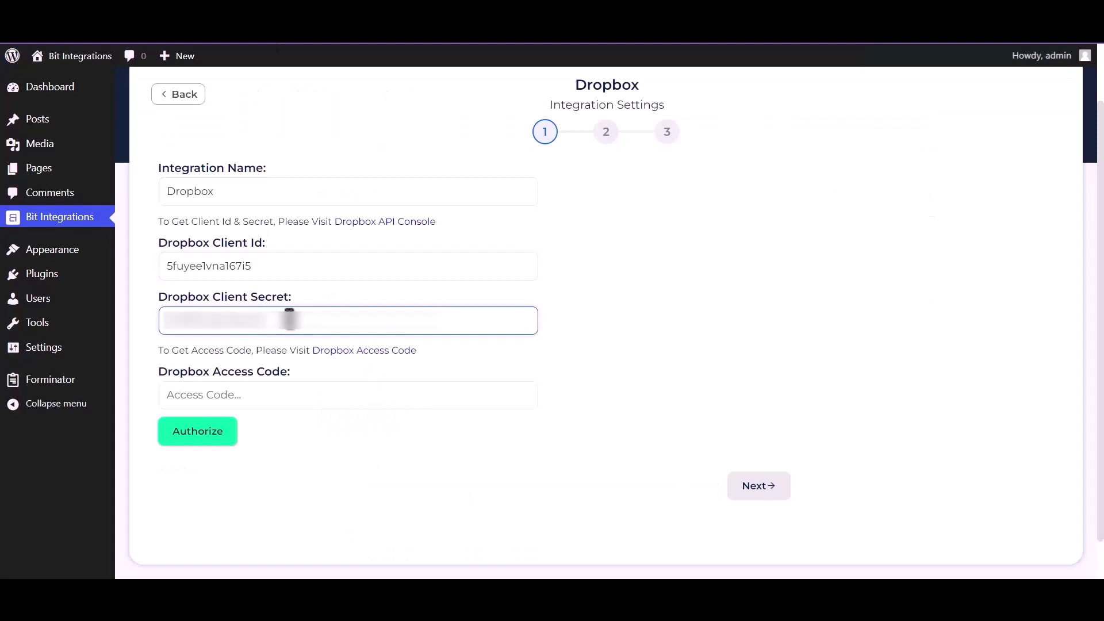
Approve BitIntegrations via Continue and Allow on Dropbox, then copy the generated access code
left_click(364, 352)
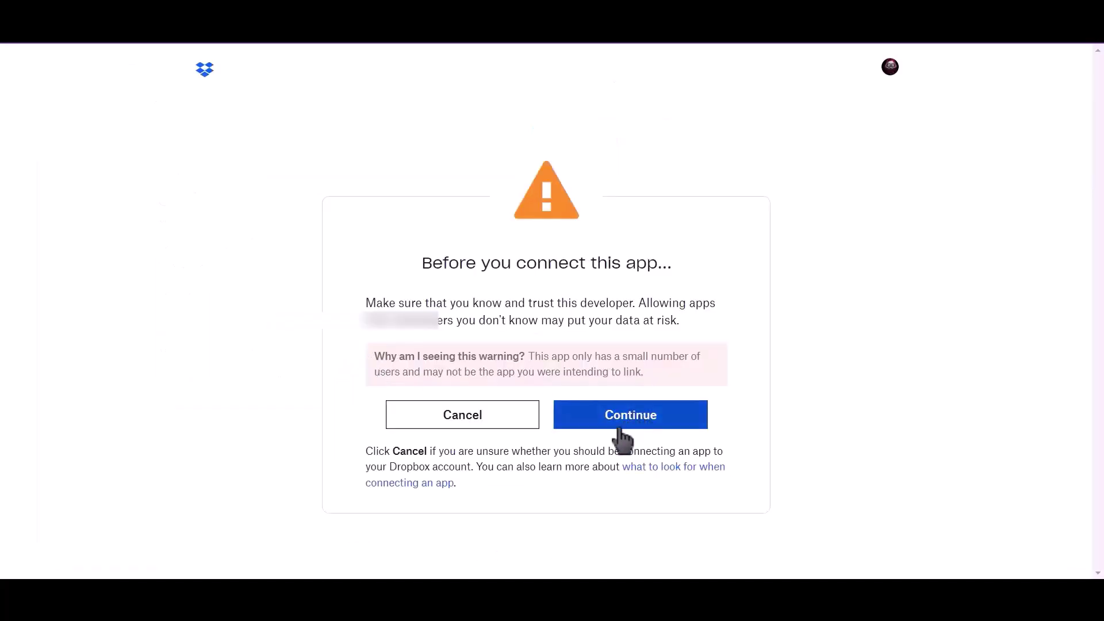
left_click(633, 424)
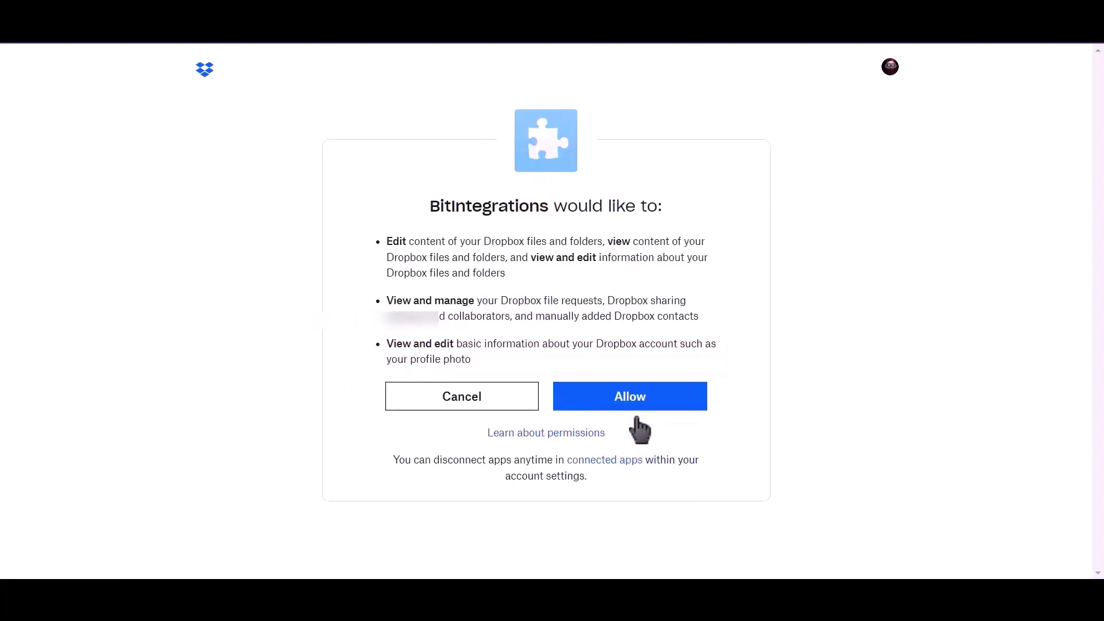
left_click(633, 399)
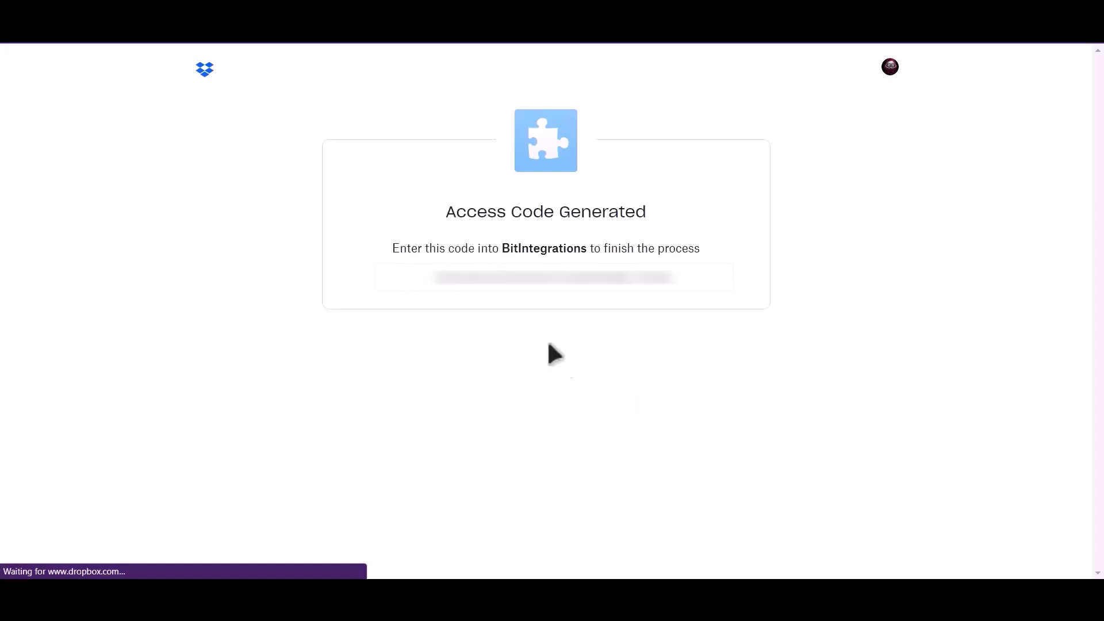
double_click(585, 278)
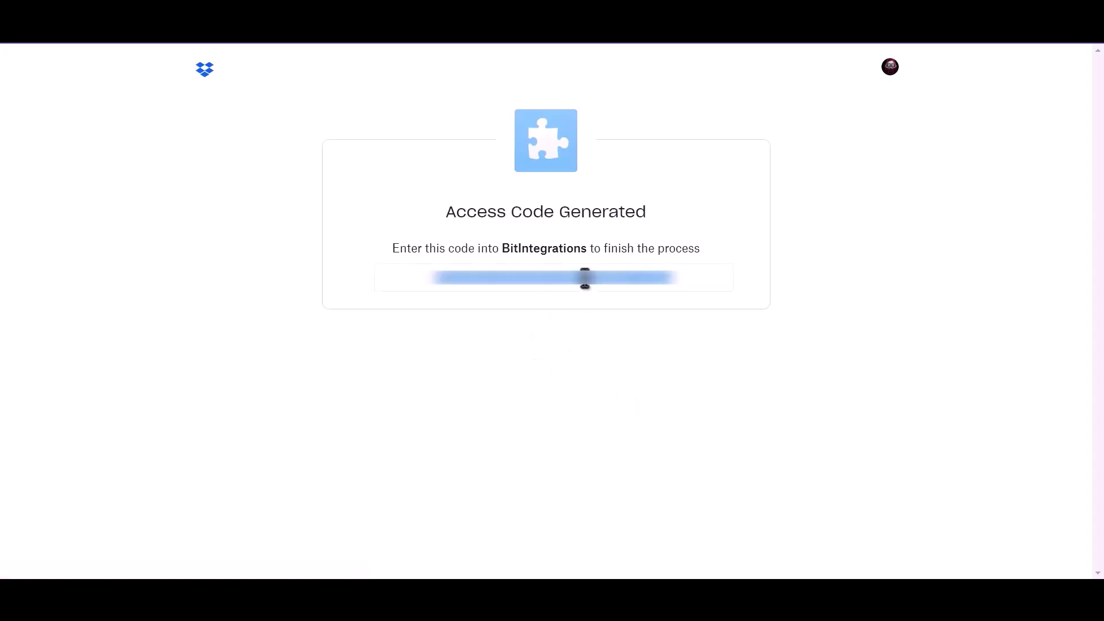
right_click(600, 282)
left_click(611, 293)
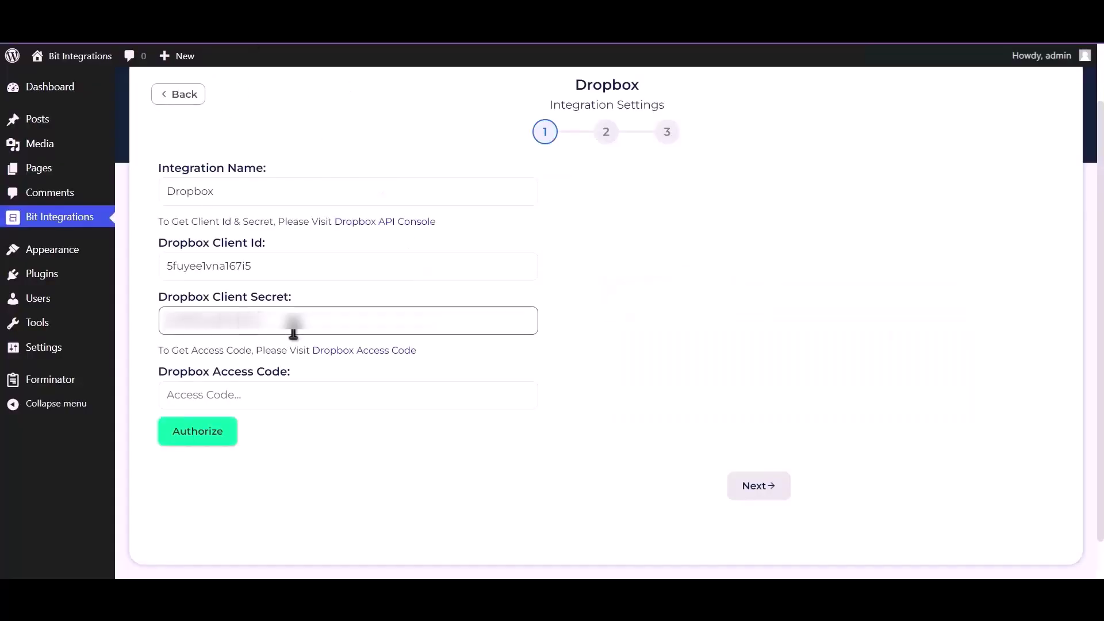
Paste the code into Dropbox Access Code, authorize, and highlight the Authorized Successfully message
left_click(333, 389)
key("ctrl+v")
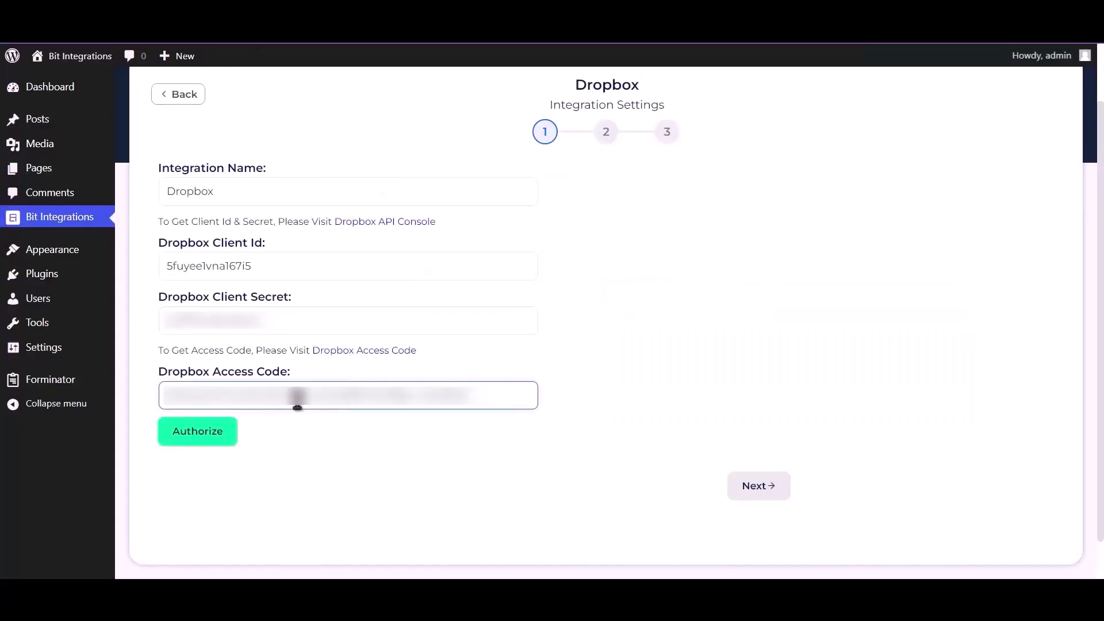
left_click(198, 439)
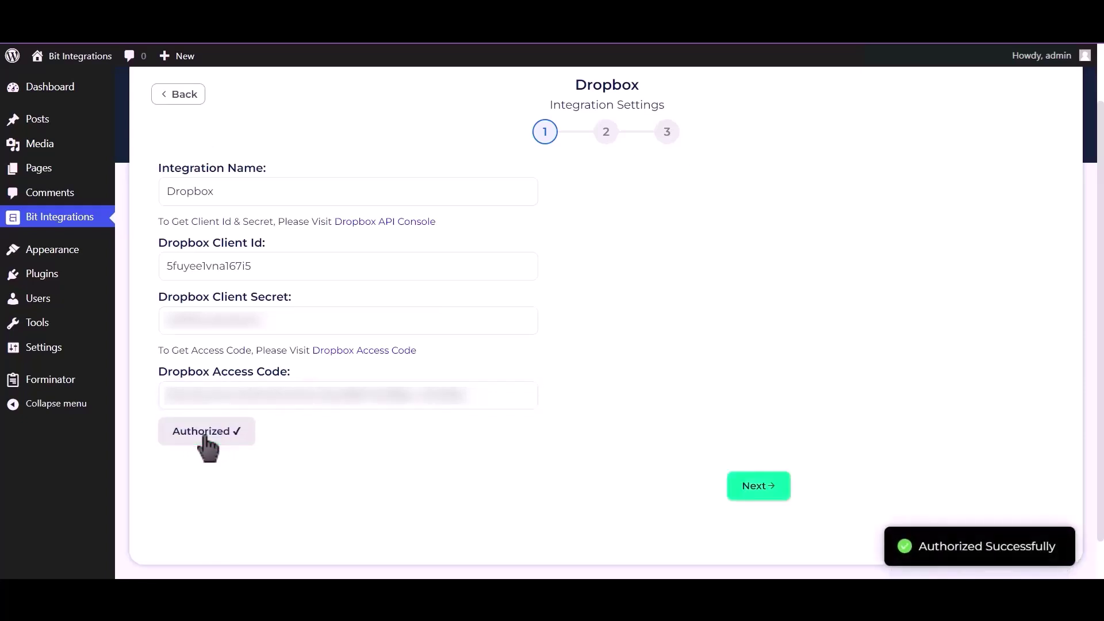
left_click_drag(918, 546, 1060, 548)
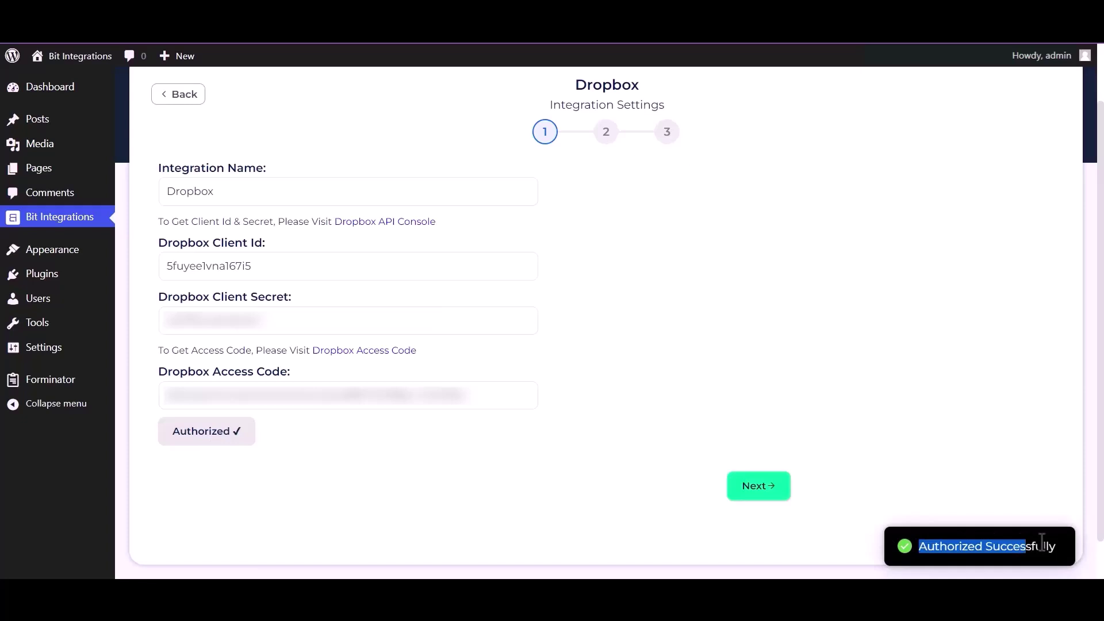
Map the Upload file-1 field to the Dropbox folder 'bit integrations' and finish the integration
left_click(762, 489)
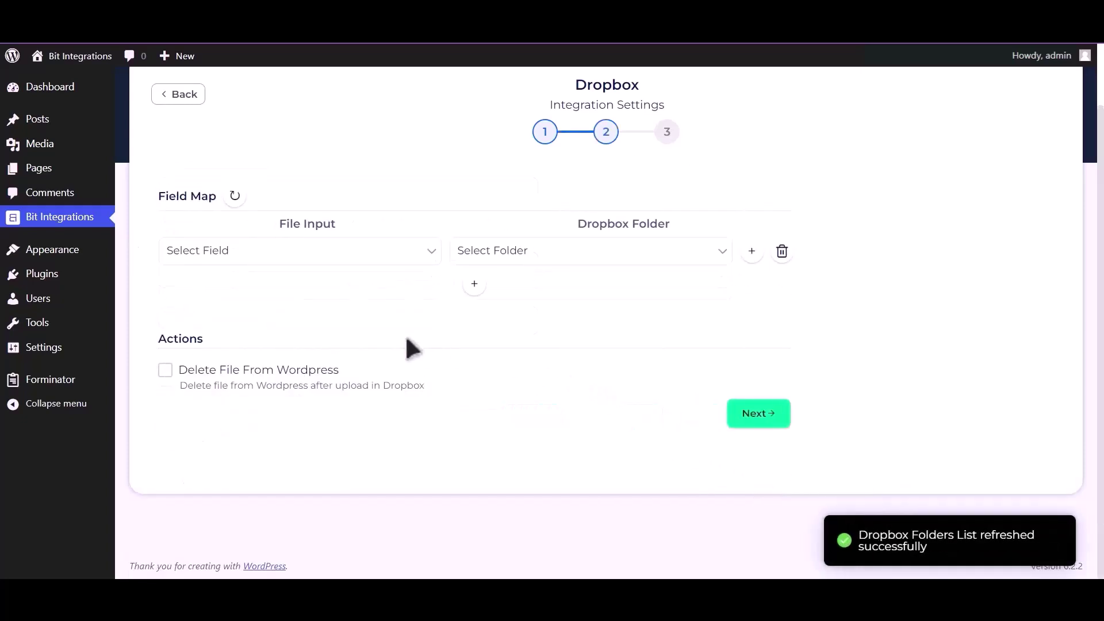
left_click(320, 255)
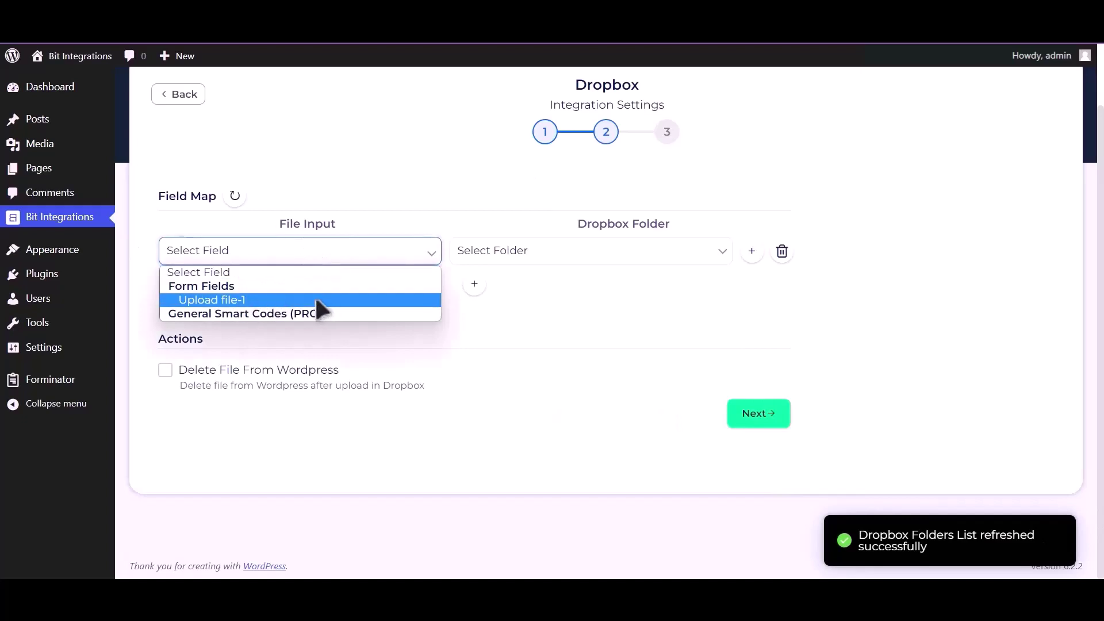
left_click(277, 299)
left_click(549, 256)
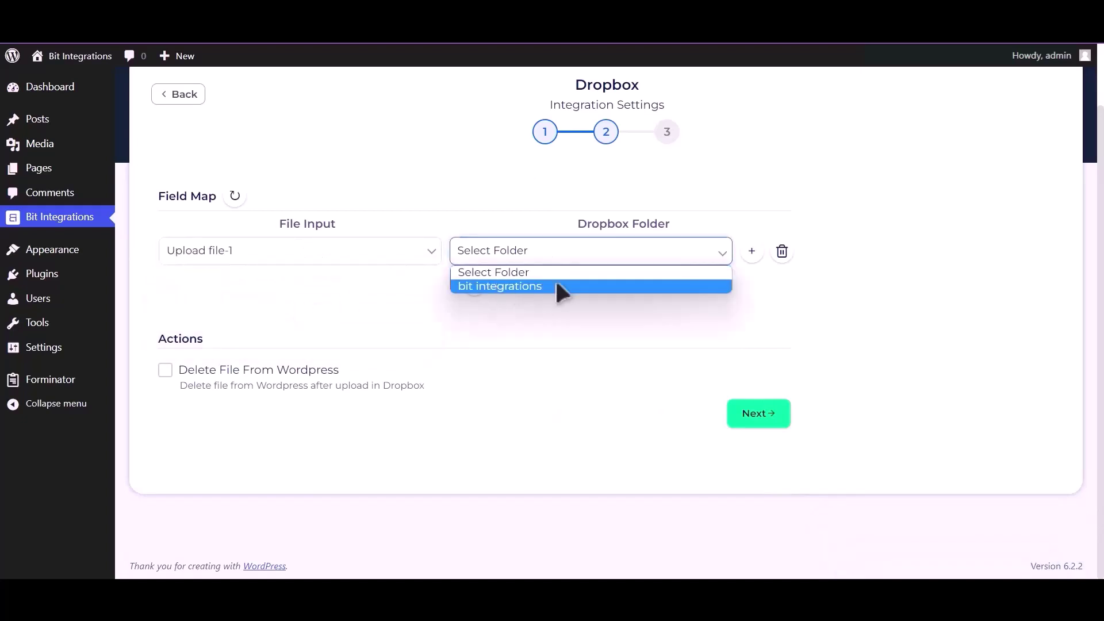
left_click(567, 286)
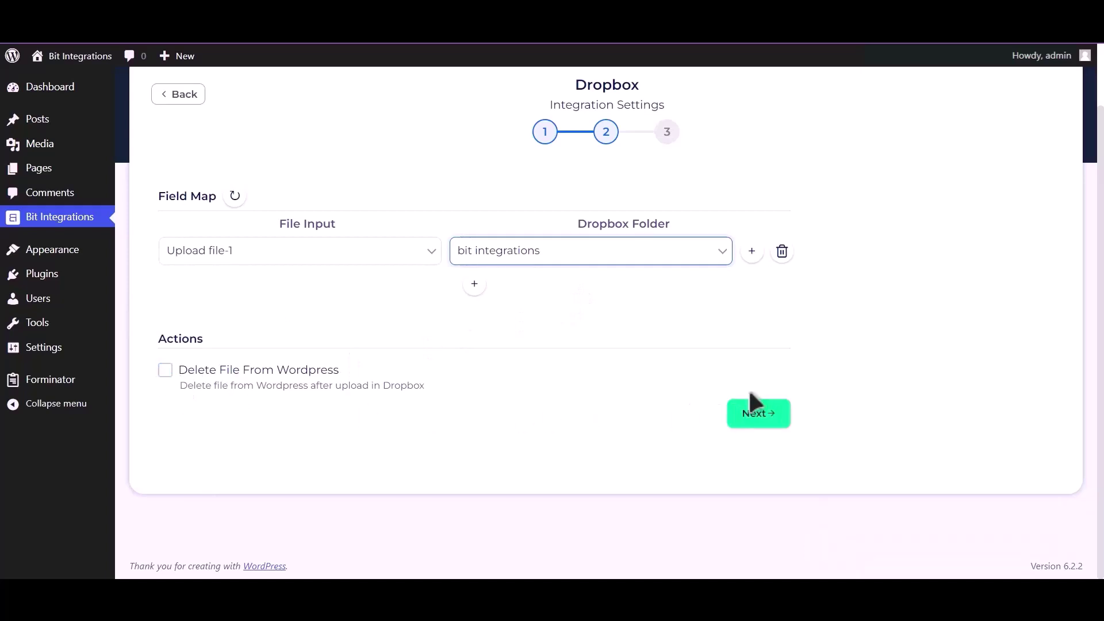
left_click(756, 413)
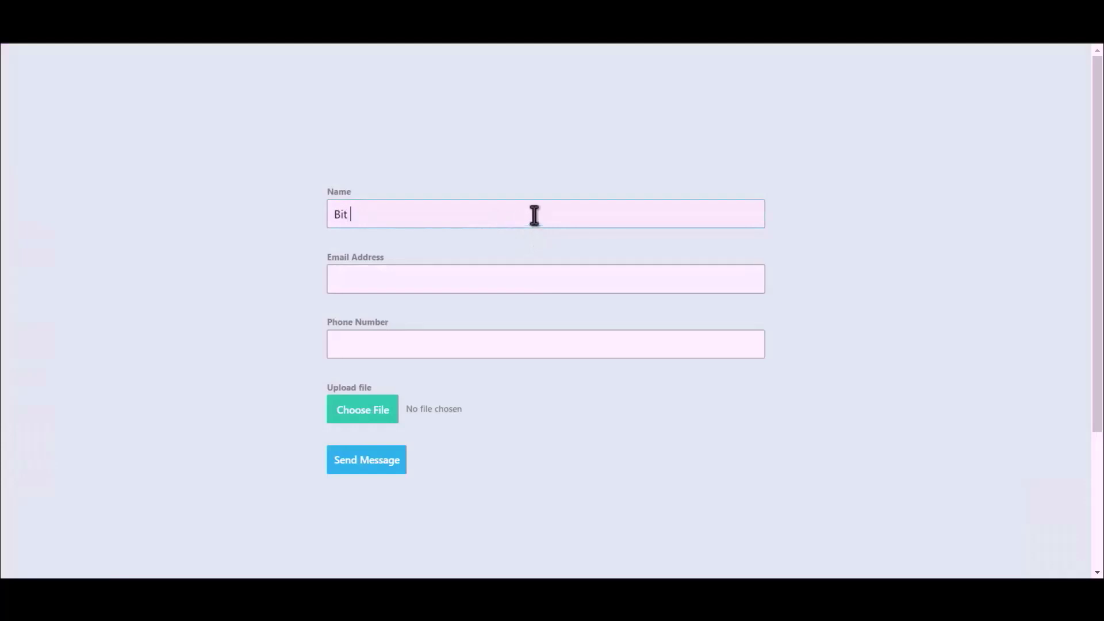
type("Inte")
type("gration")
type("s")
left_click(535, 276)
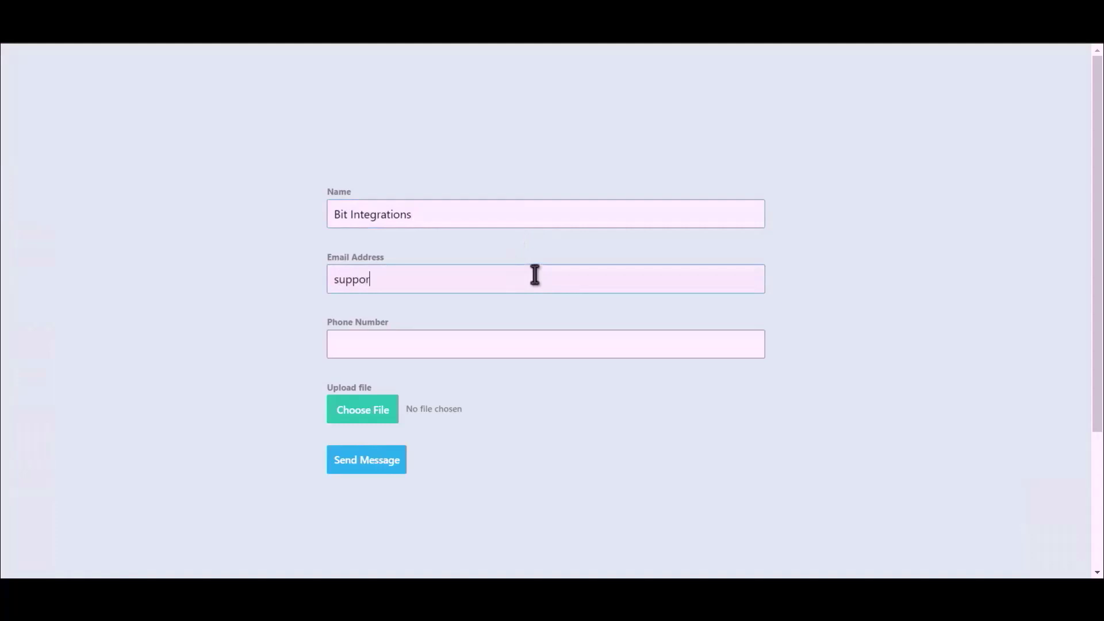
left_click(482, 349)
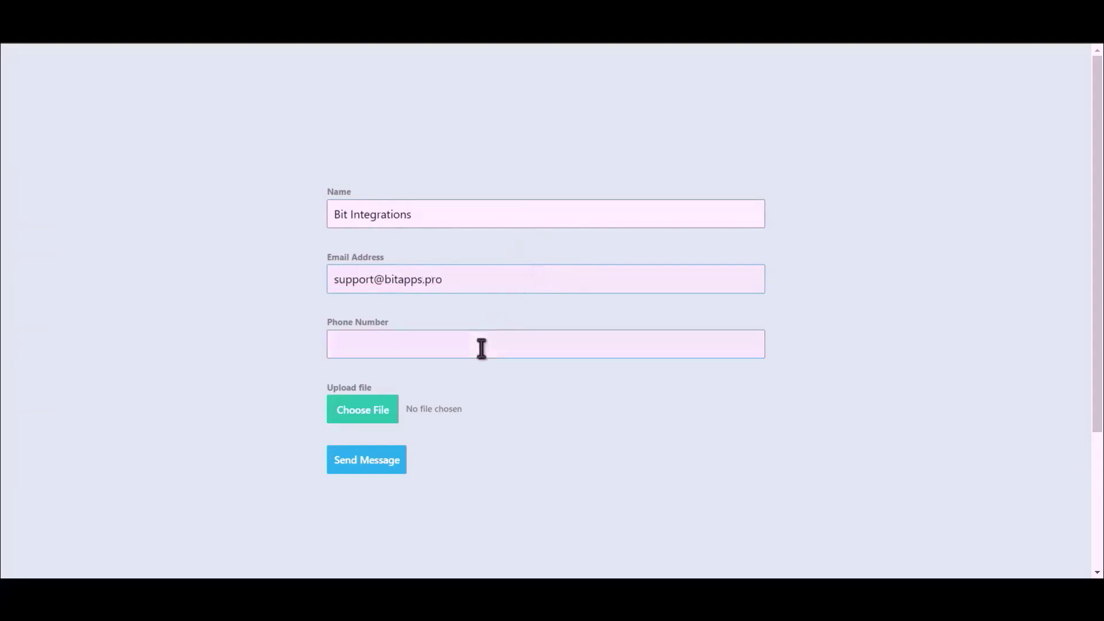
type("4445")
type("55666")
Attach the Bit Integrations.png image and submit the test entry
left_click(347, 421)
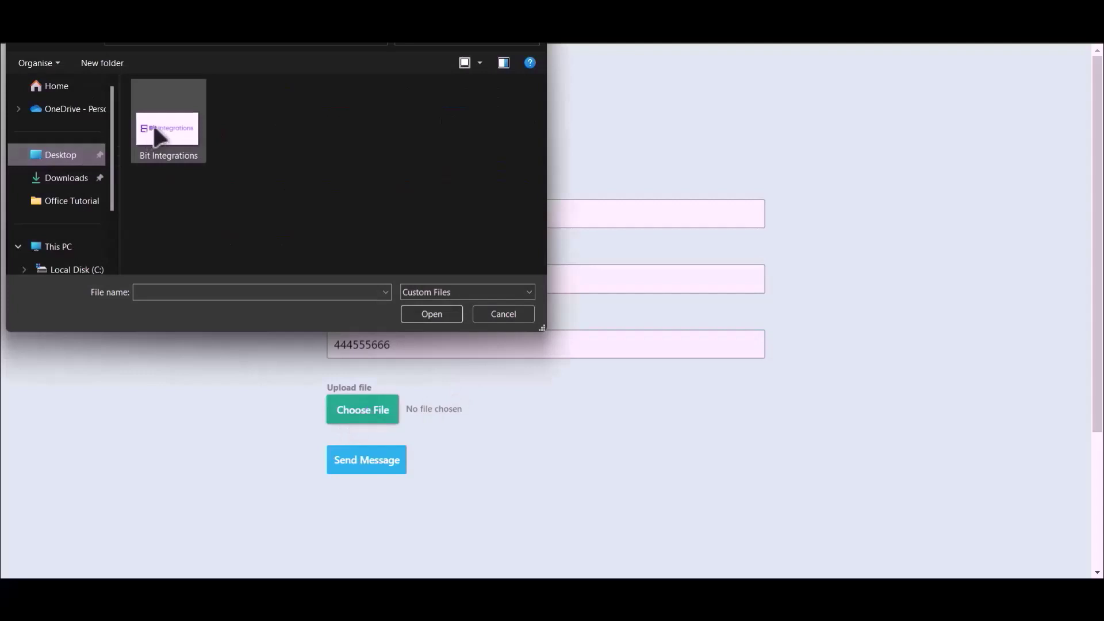
left_click(155, 123)
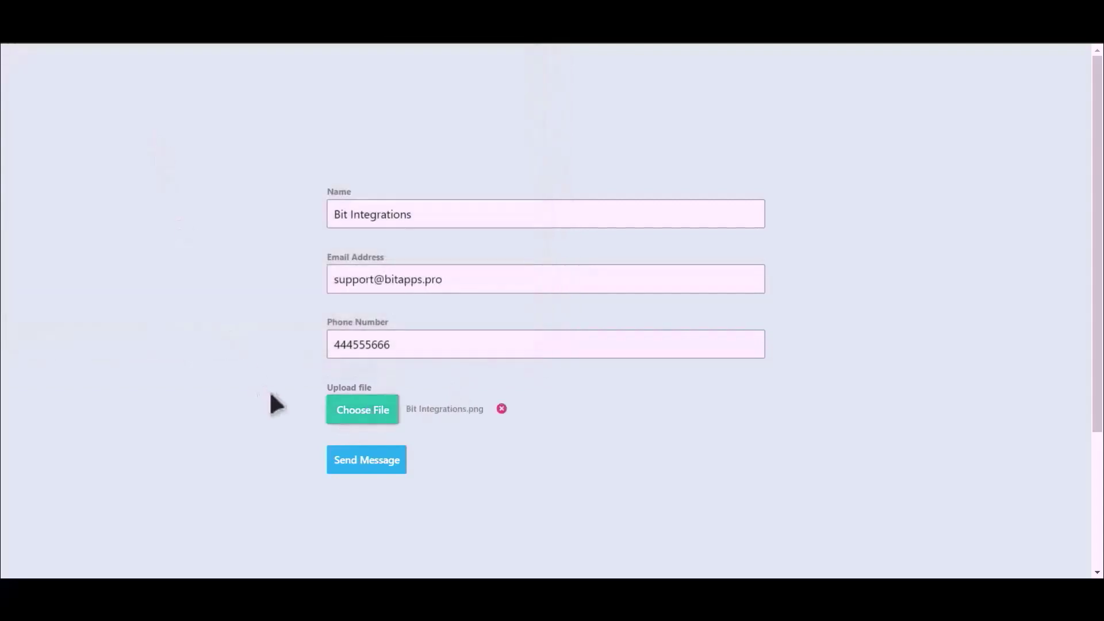
left_click(368, 463)
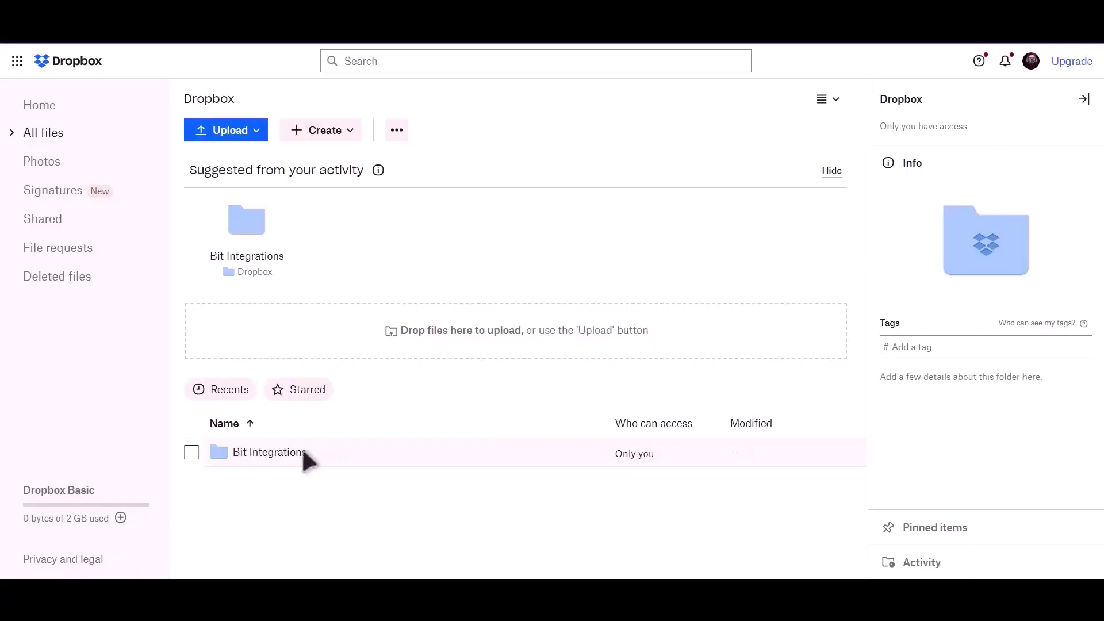
Open the Bit Integrations folder in Dropbox All files to view the uploaded PNG
left_click(303, 454)
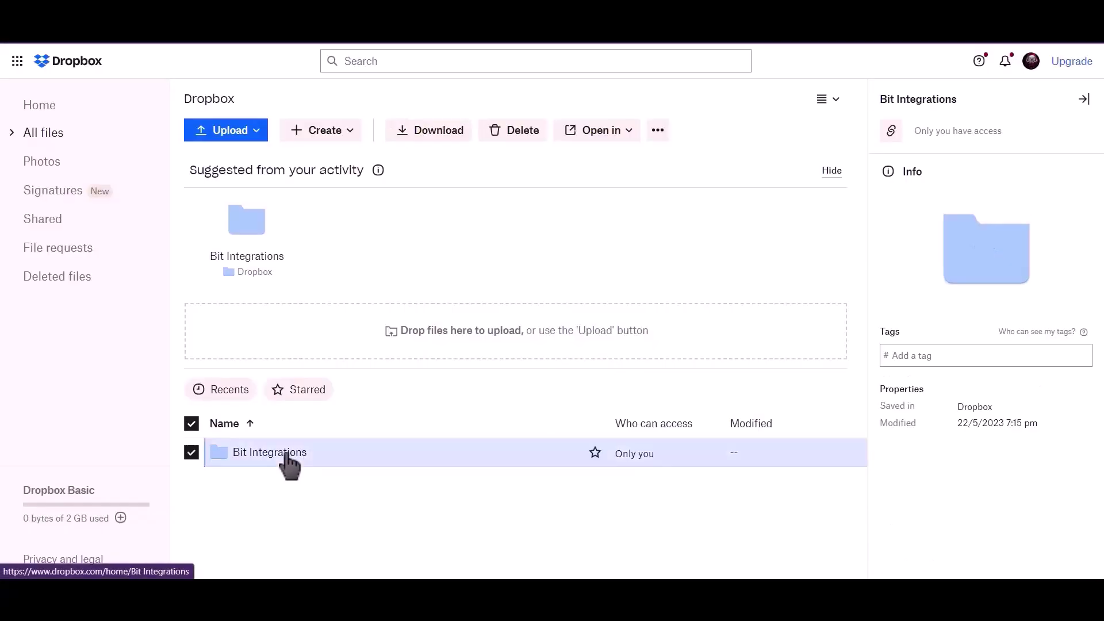
left_click(284, 455)
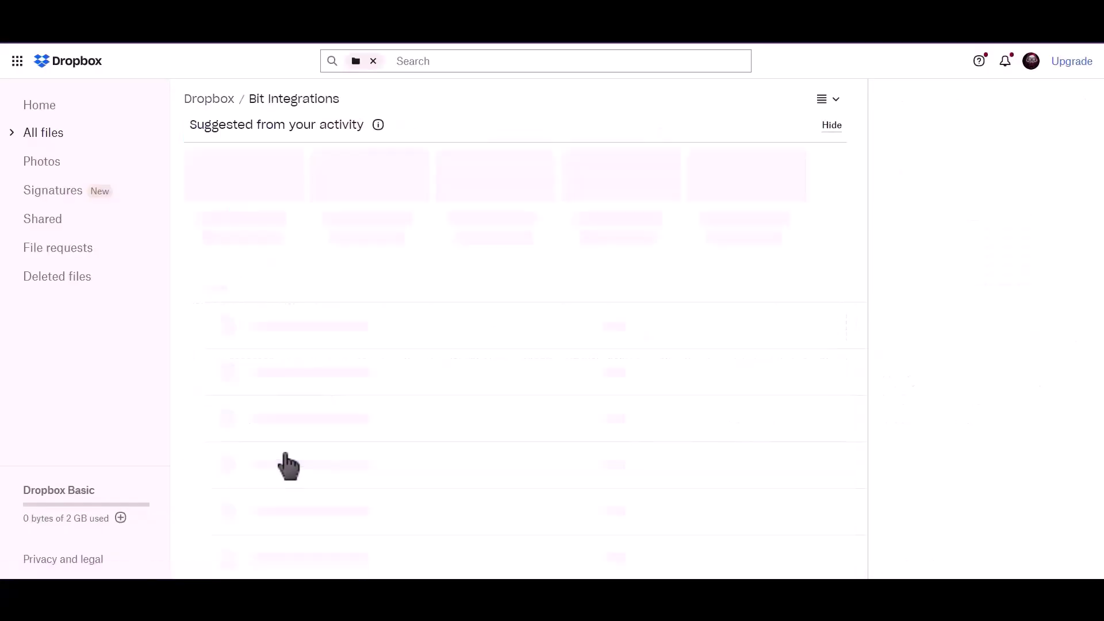